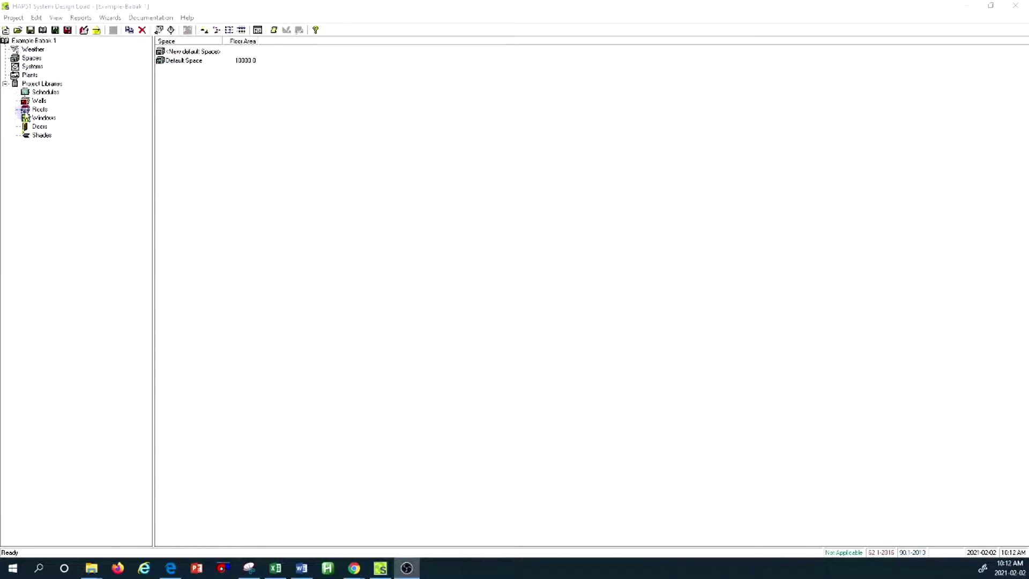
# Open the Default Space's properties and try a heavy building weight of 130 lb/ft², followed by a medium one of 70 lb/ft²
pyautogui.click(32, 58)
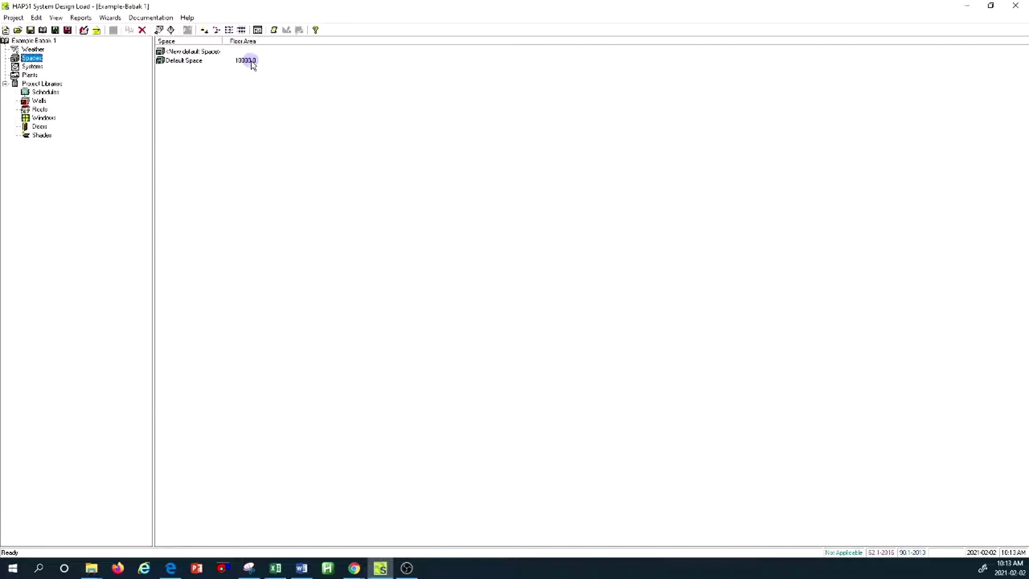
pyautogui.click(182, 61)
pyautogui.doubleClick(182, 62)
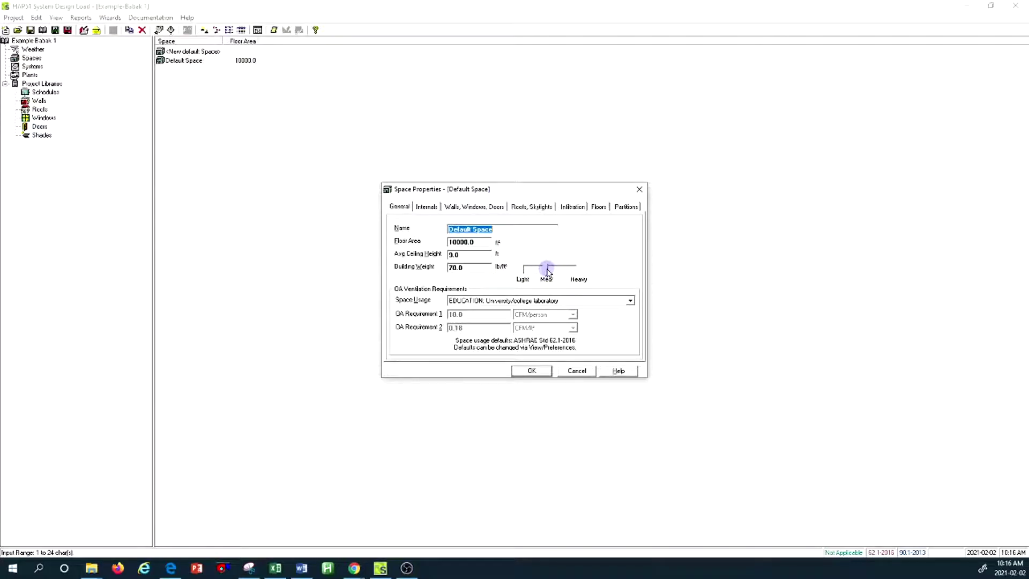
pyautogui.moveTo(548, 271); pyautogui.dragTo(603, 273)
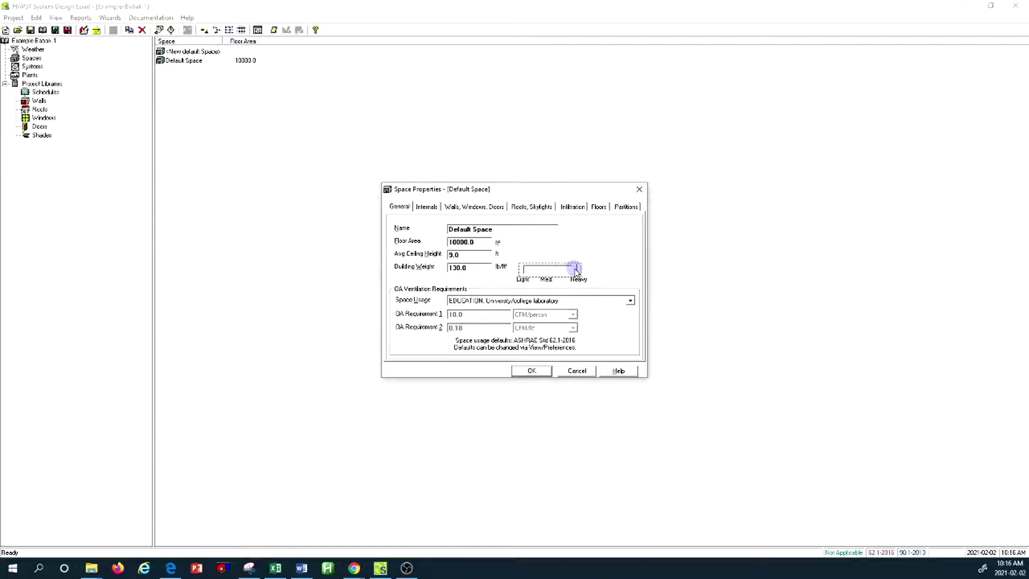
pyautogui.moveTo(575, 269); pyautogui.dragTo(545, 269)
# Look through the available space usage options for the Default Space, from education to public assembly
pyautogui.click(629, 301)
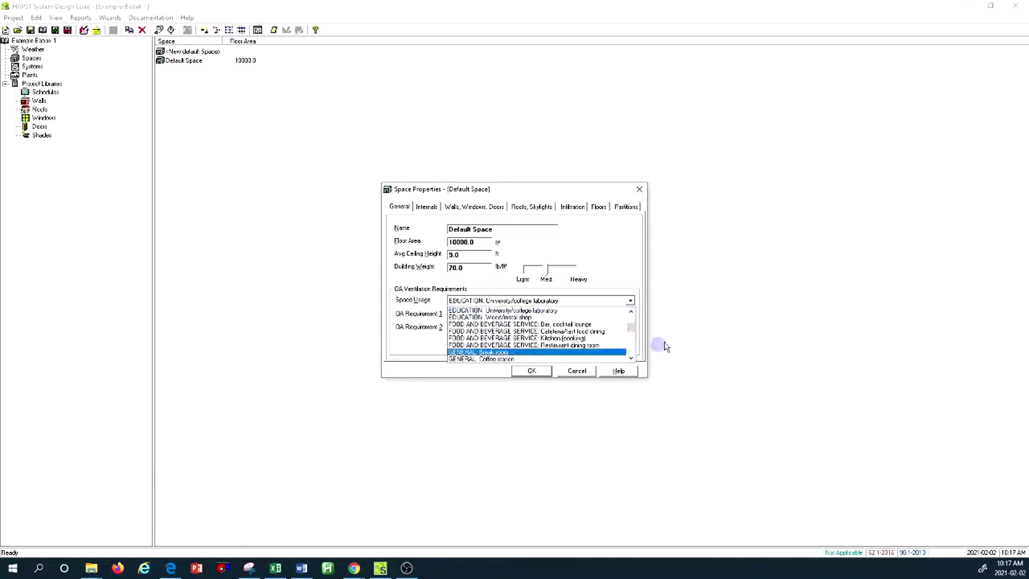
pyautogui.scroll(-10, 633, 327)
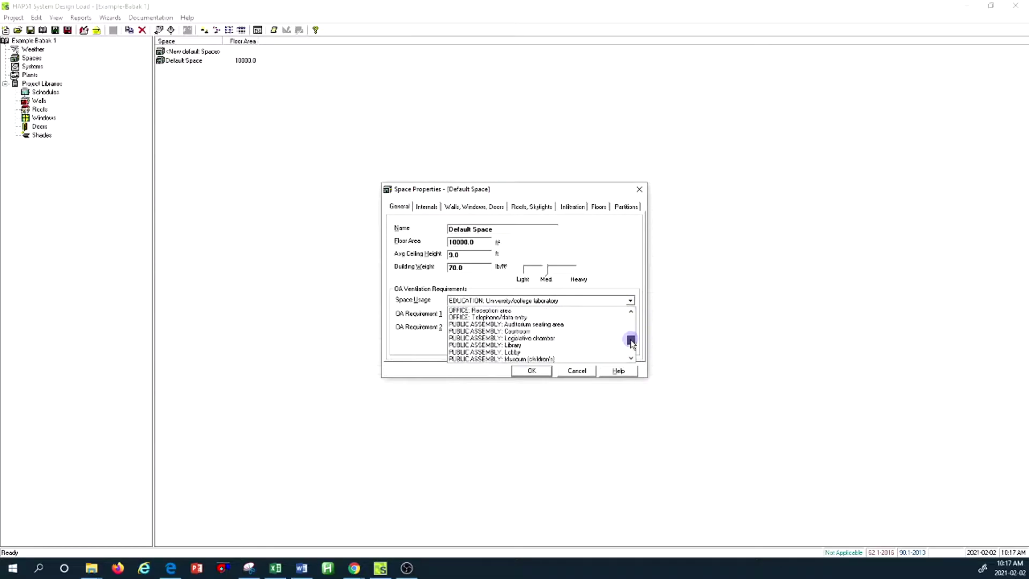
pyautogui.moveTo(632, 349); pyautogui.dragTo(631, 326)
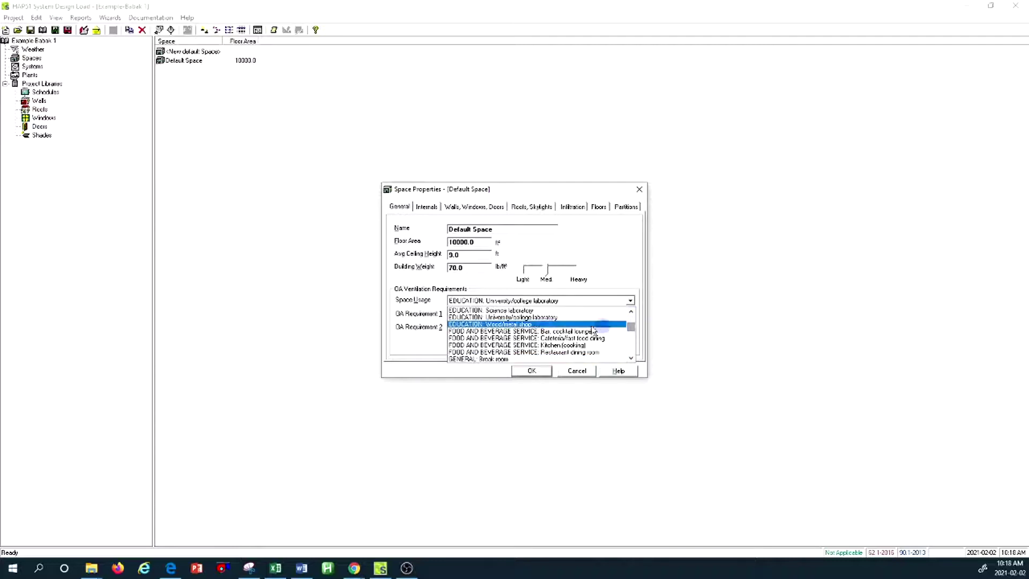
pyautogui.click(628, 279)
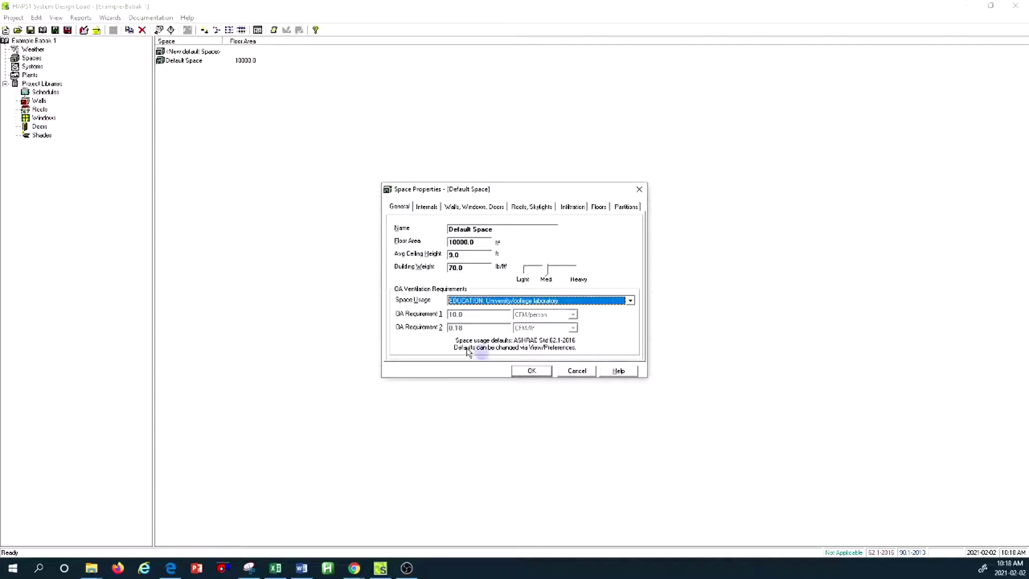
# Set the Default Space's space usage to OFFICE: Breakroom
pyautogui.click(600, 302)
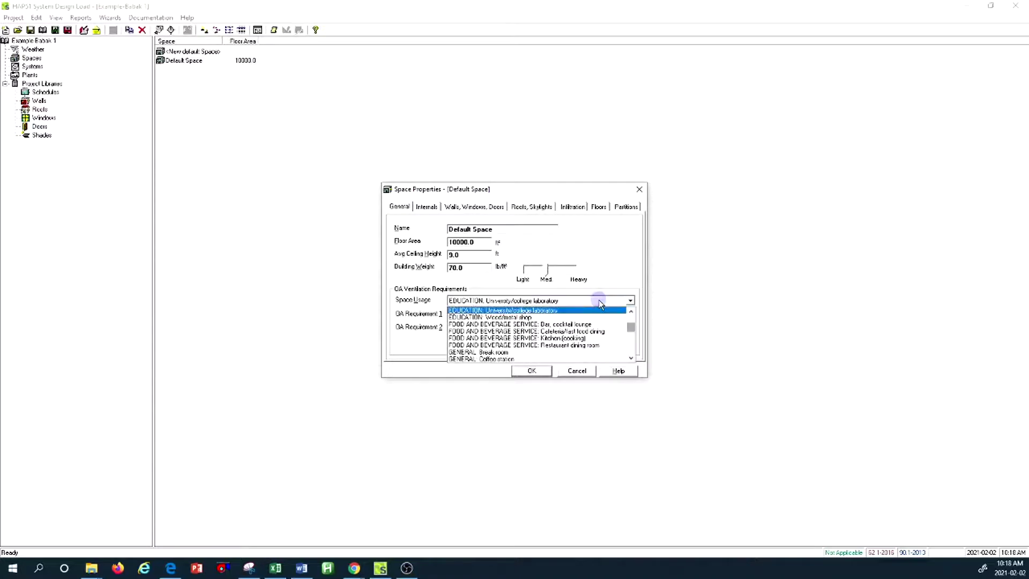
pyautogui.scroll(-3, 552, 329)
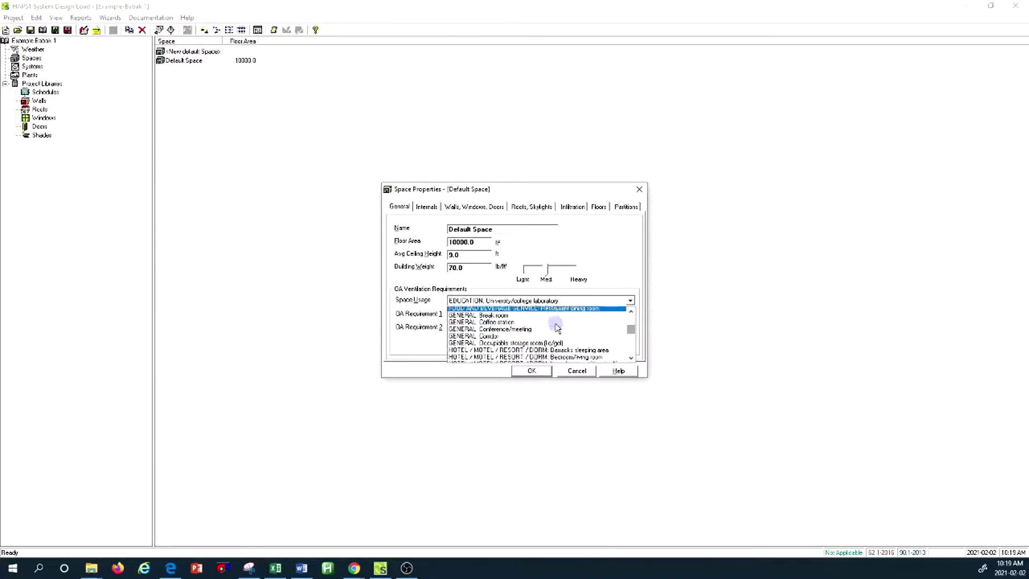
pyautogui.scroll(-2, 563, 327)
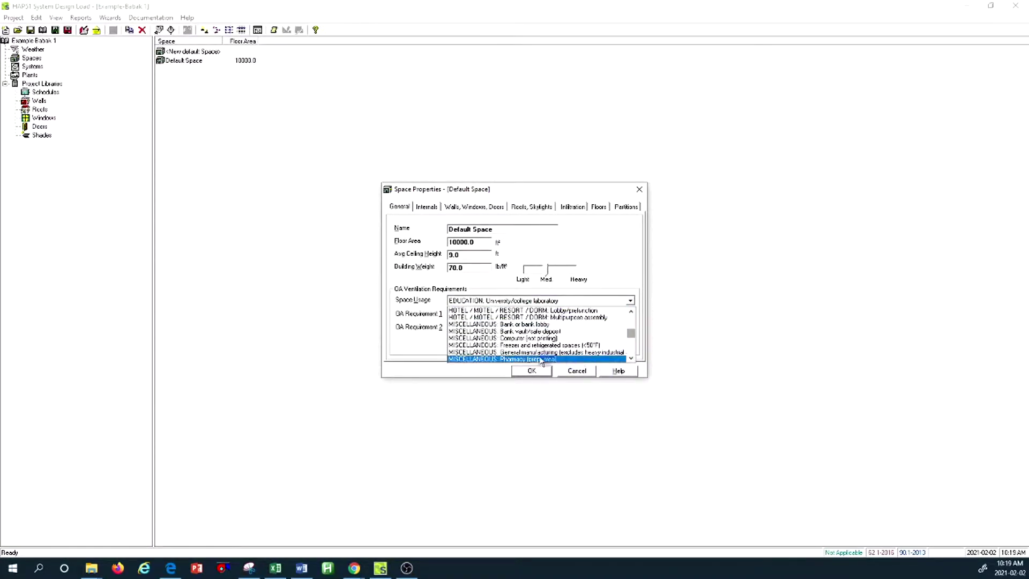
pyautogui.scroll(-3, 560, 346)
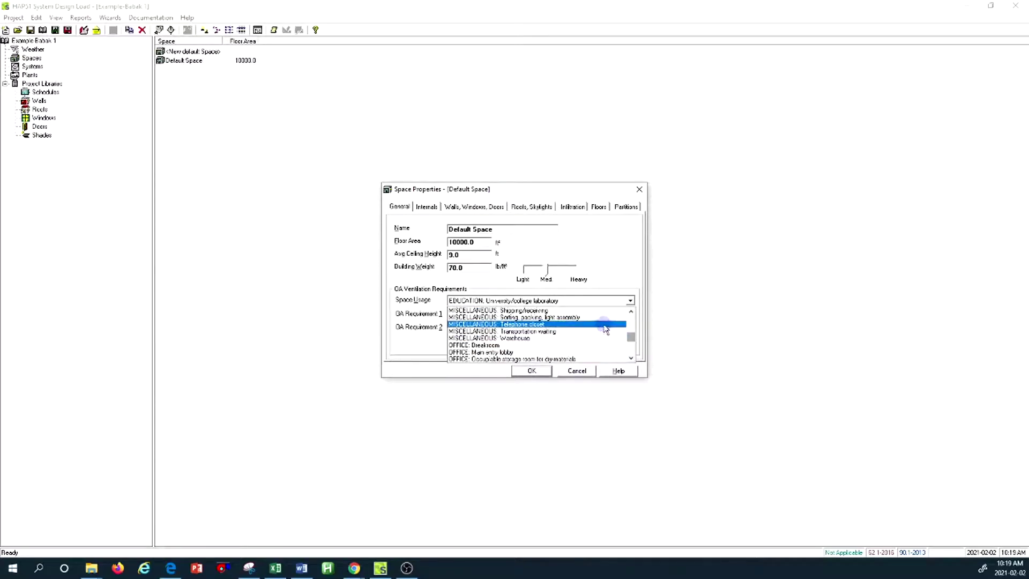
pyautogui.click(566, 345)
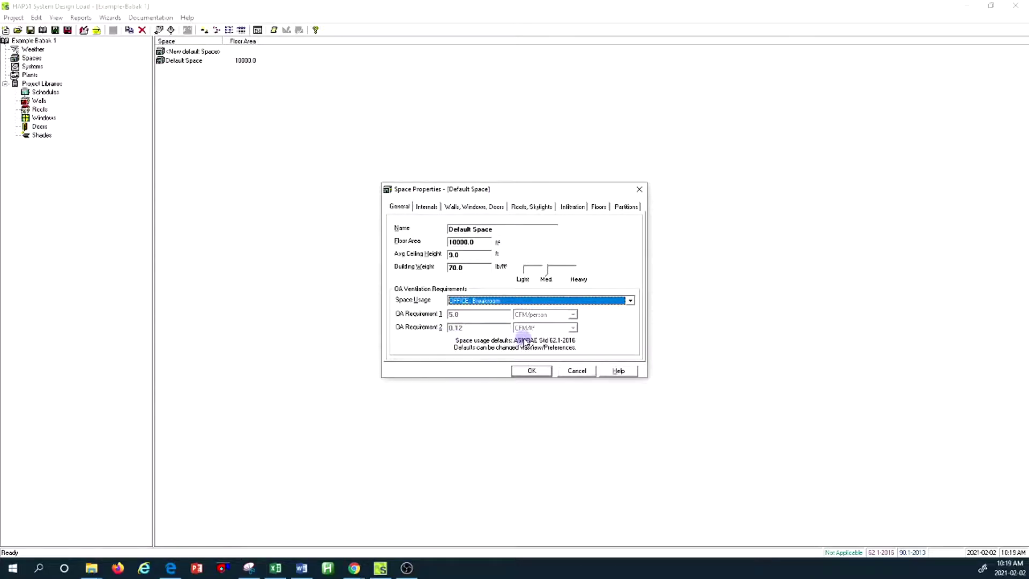
# Try EDUCATION: Daycare sickroom as the Default Space's space usage
pyautogui.click(525, 301)
pyautogui.scroll(3, 544, 341)
pyautogui.scroll(5, 557, 346)
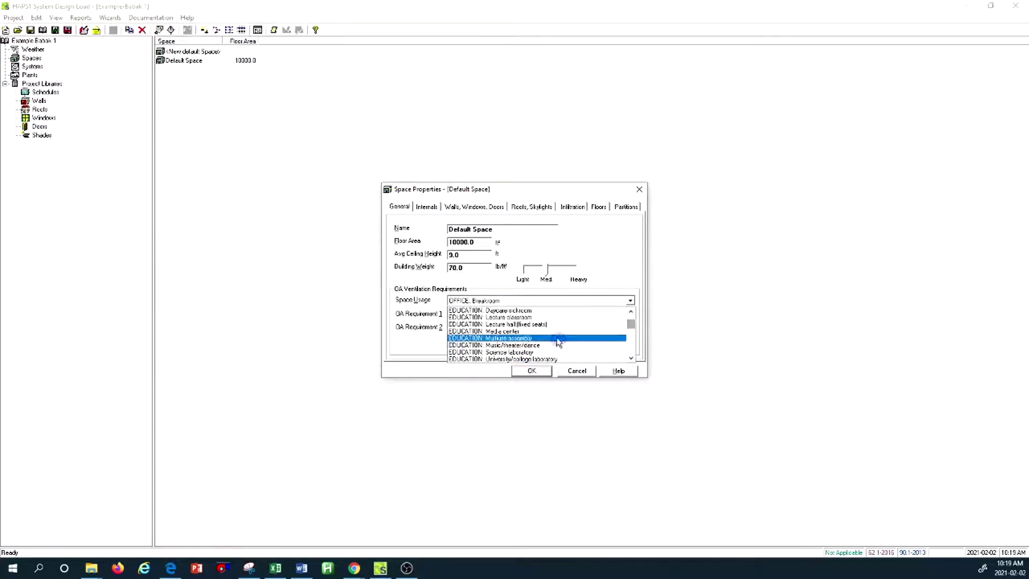
pyautogui.click(493, 311)
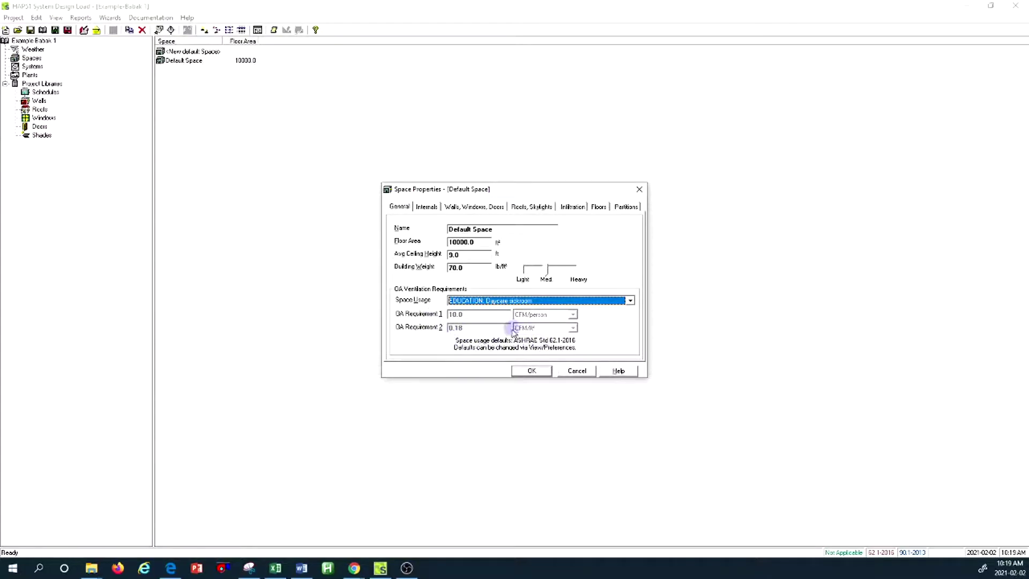
# Look through the food service, general and hotel space usage options and leave the selection as it is
pyautogui.click(546, 307)
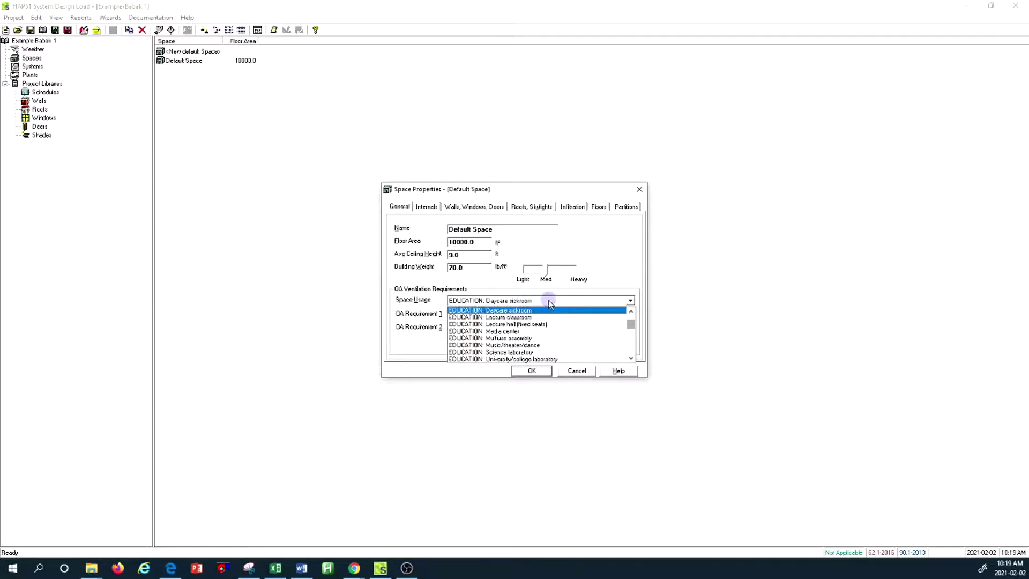
pyautogui.scroll(-3, 531, 347)
pyautogui.scroll(-1, 528, 347)
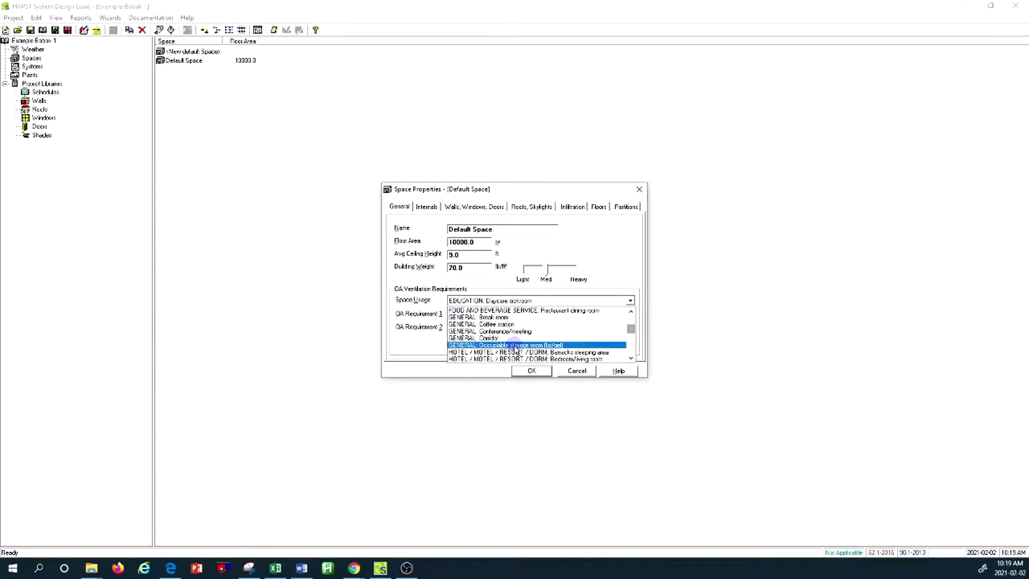
pyautogui.click(429, 338)
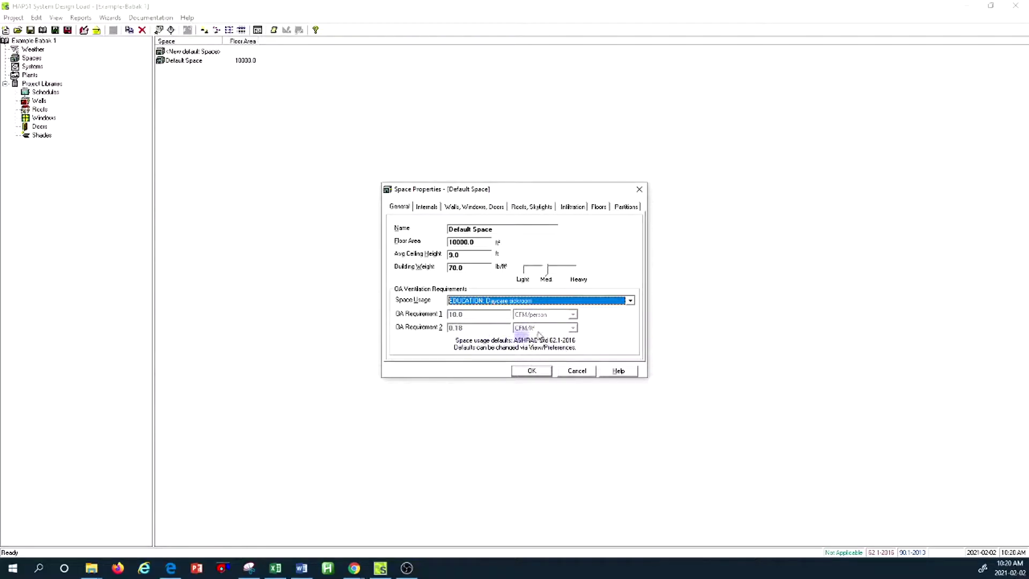
# Review the Default Space's internals, walls, roofs, infiltration, floors and partitions settings, and close its properties without saving
pyautogui.click(399, 211)
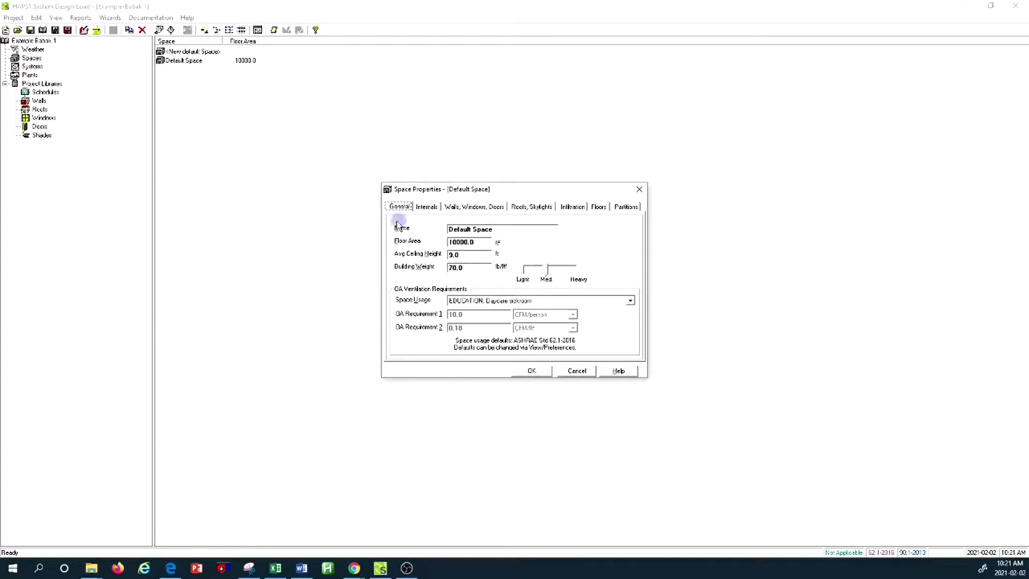
pyautogui.click(430, 208)
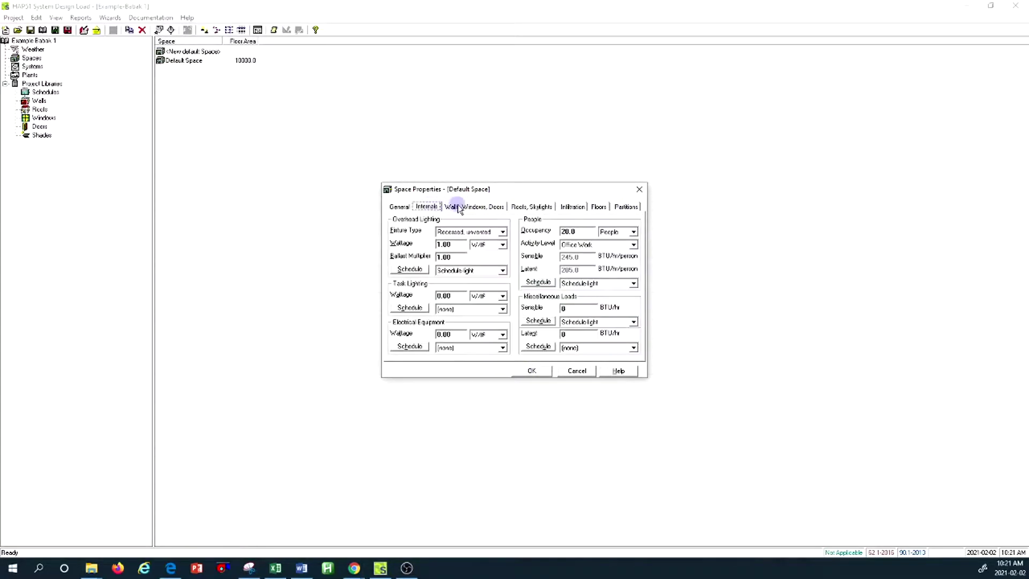
pyautogui.click(483, 208)
pyautogui.click(528, 209)
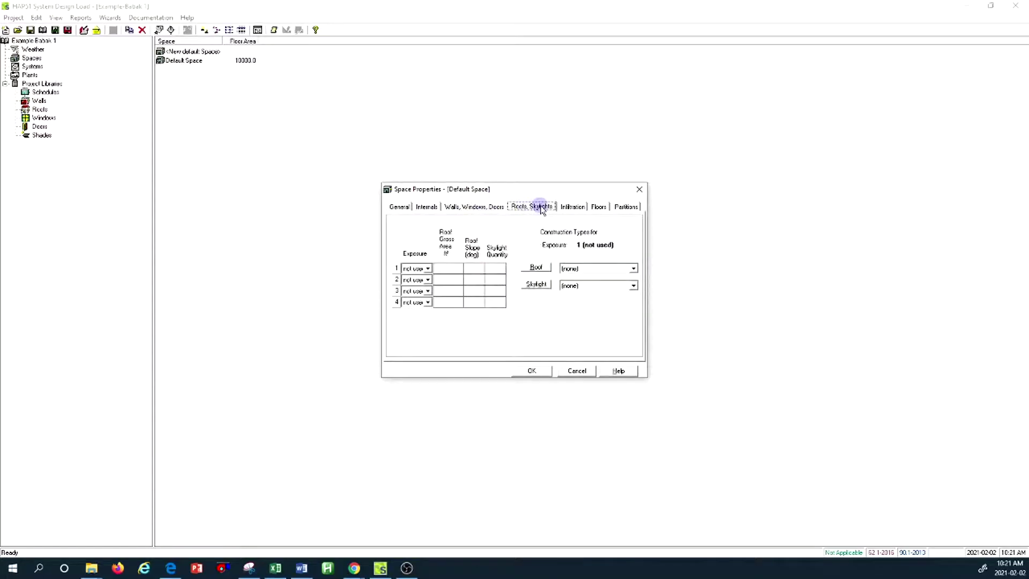
pyautogui.click(573, 208)
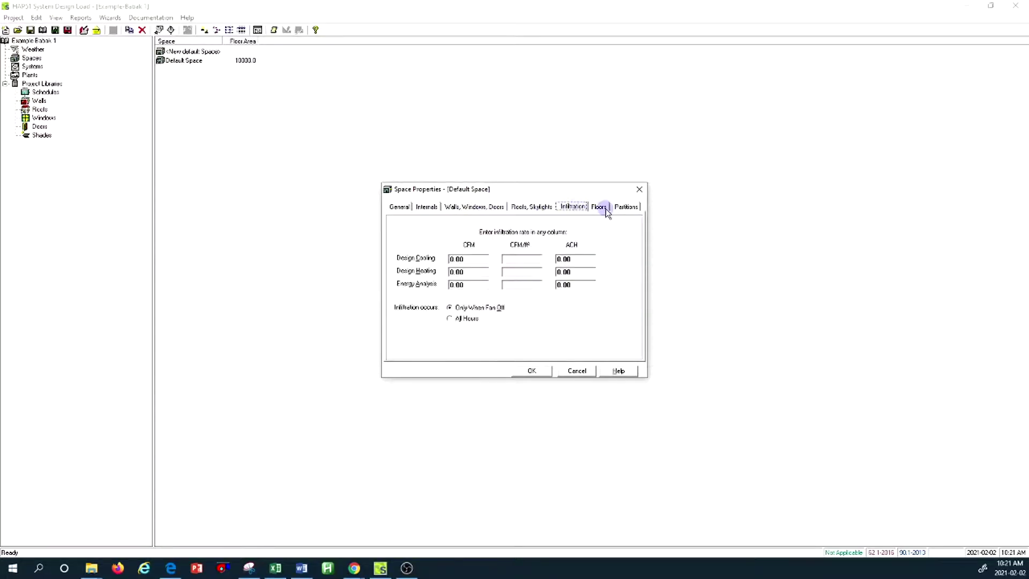
pyautogui.click(599, 208)
pyautogui.click(625, 208)
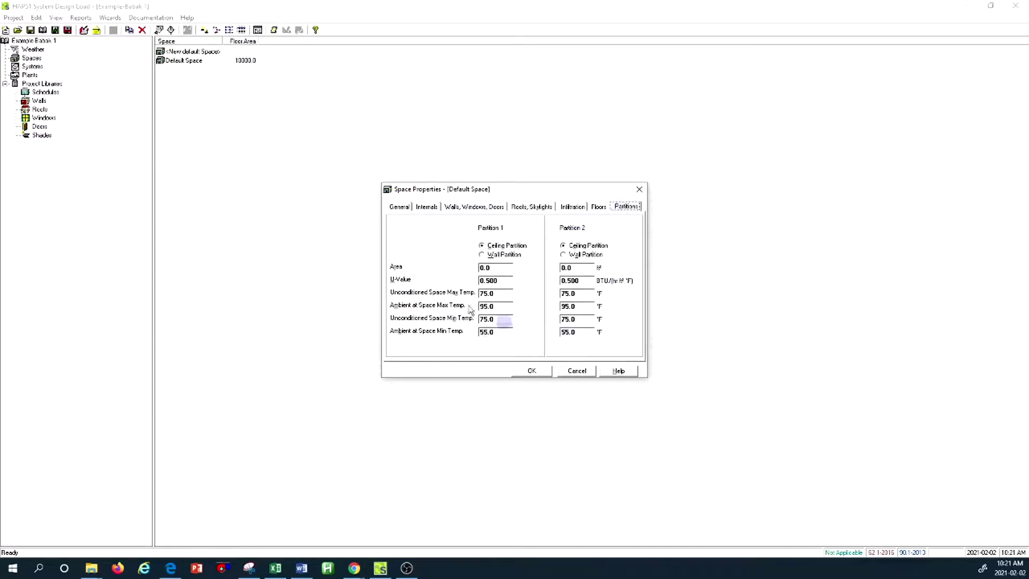
pyautogui.click(409, 209)
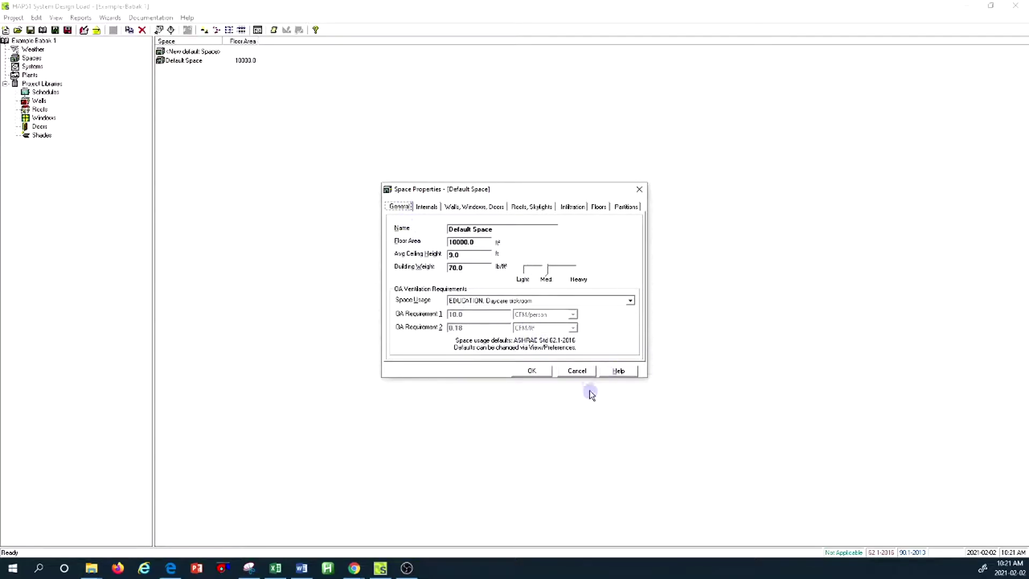
pyautogui.click(581, 370)
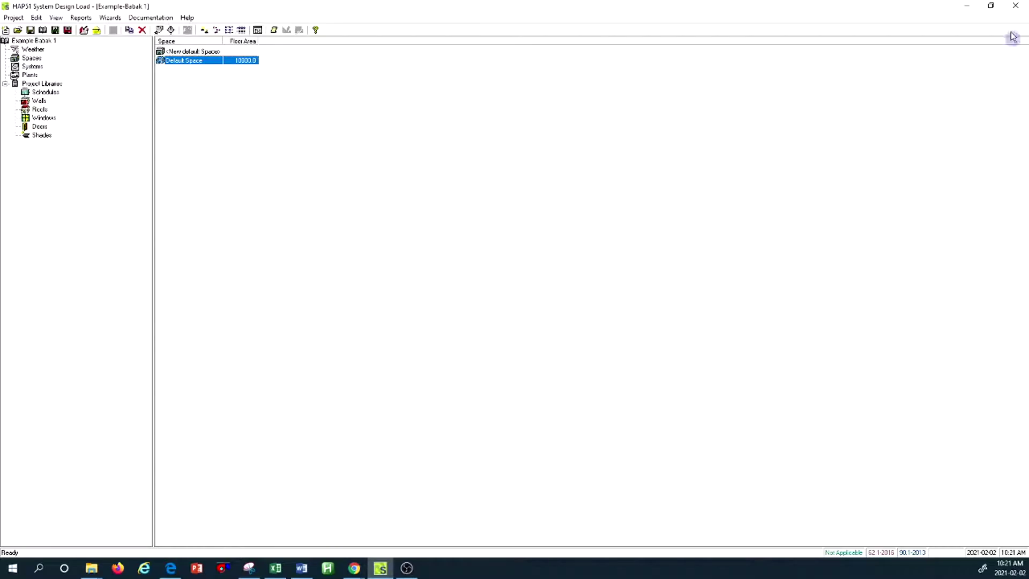
# Switch to the ASHRAE Standards and Guidelines page in Chrome and open the preview of Standard 62.1-2019
pyautogui.click(967, 7)
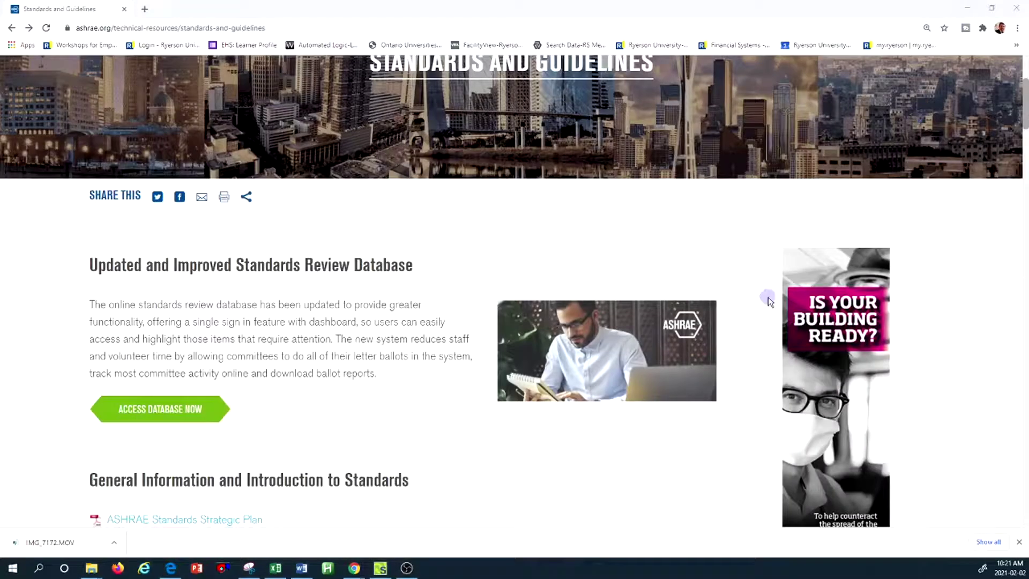
pyautogui.scroll(3, 422, 202)
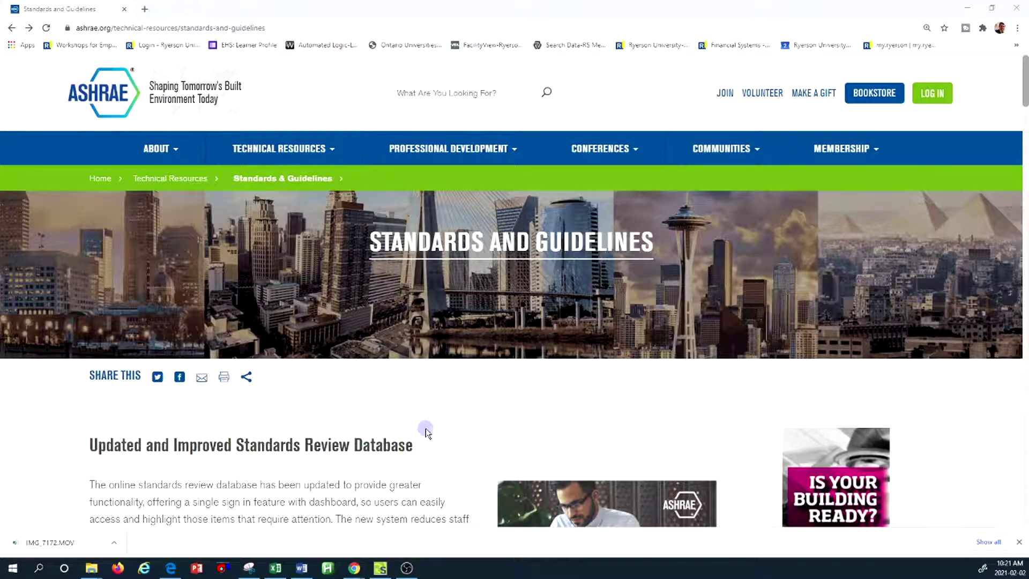
pyautogui.scroll(-5, 470, 399)
pyautogui.scroll(-9, 471, 399)
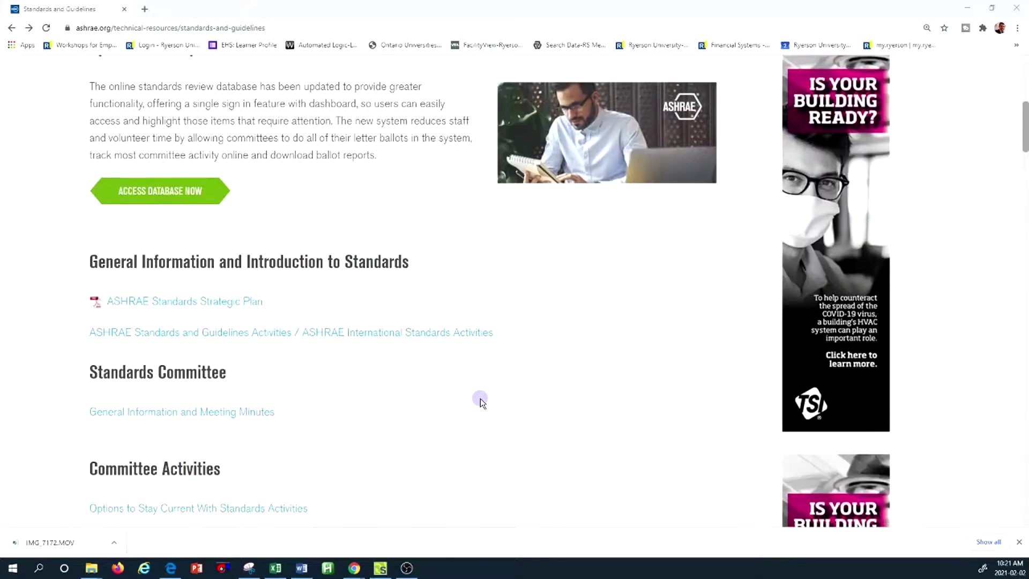
pyautogui.scroll(-3, 481, 401)
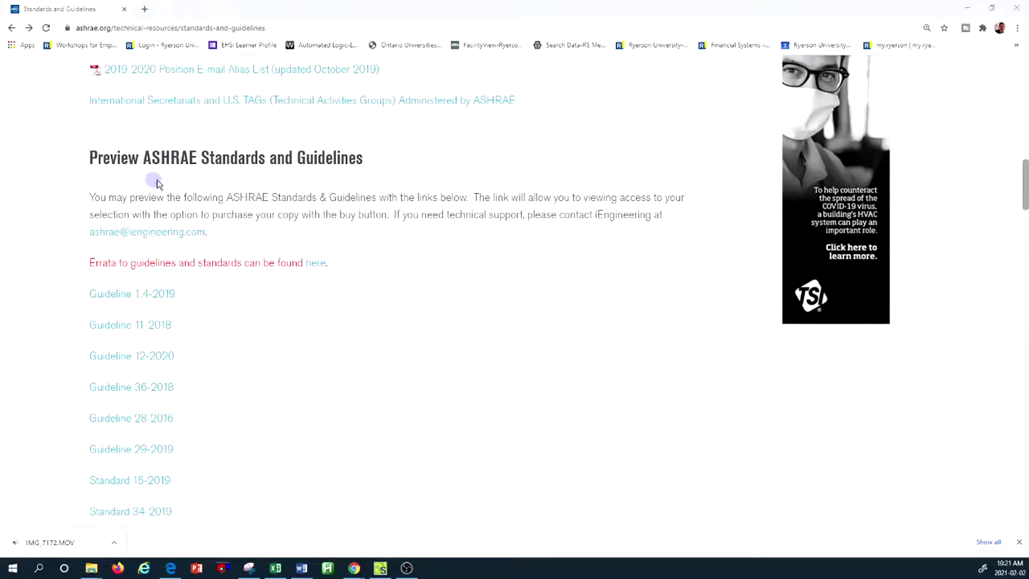
pyautogui.scroll(-2, 416, 314)
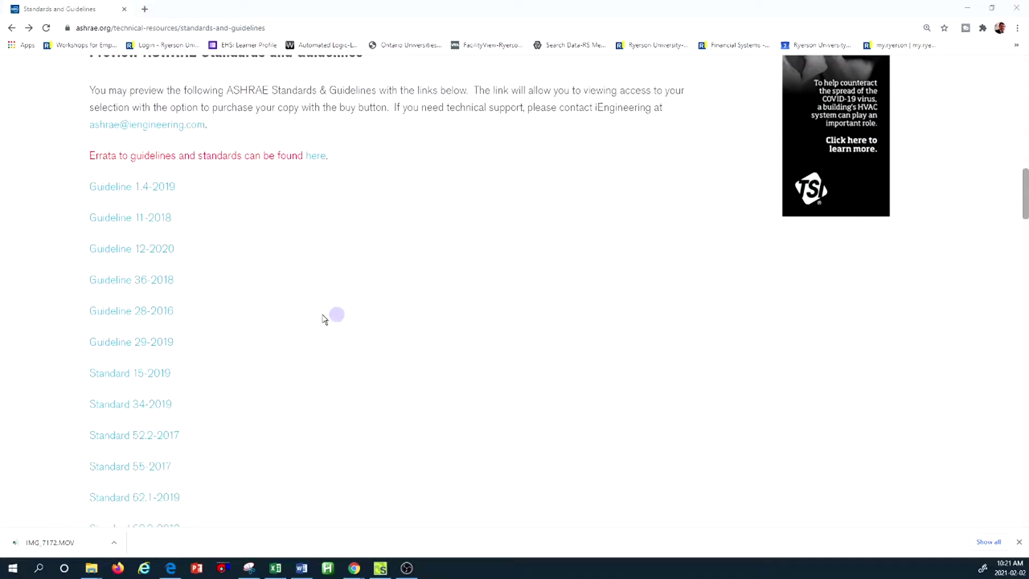
pyautogui.scroll(-1, 293, 379)
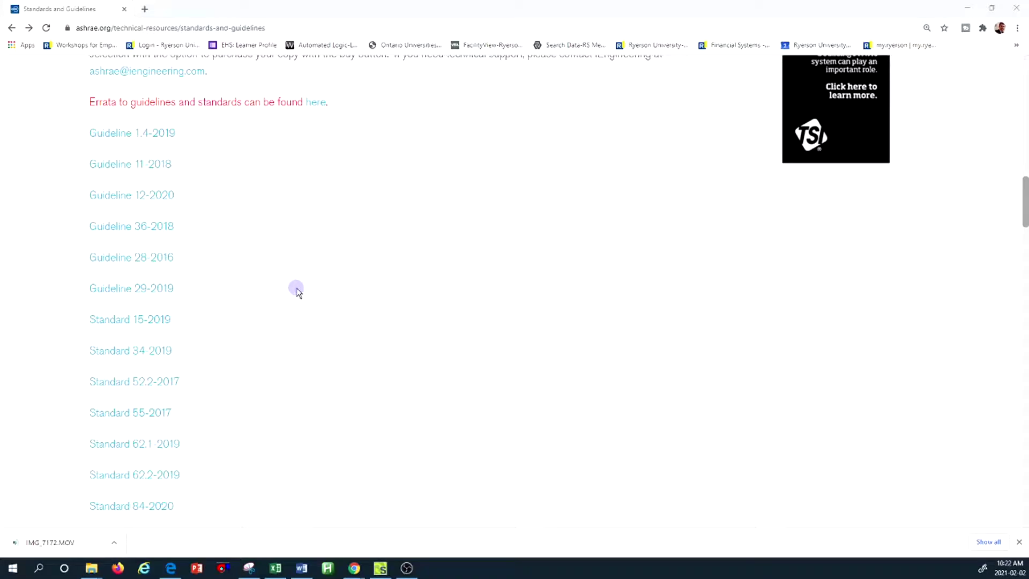
pyautogui.scroll(-2, 300, 292)
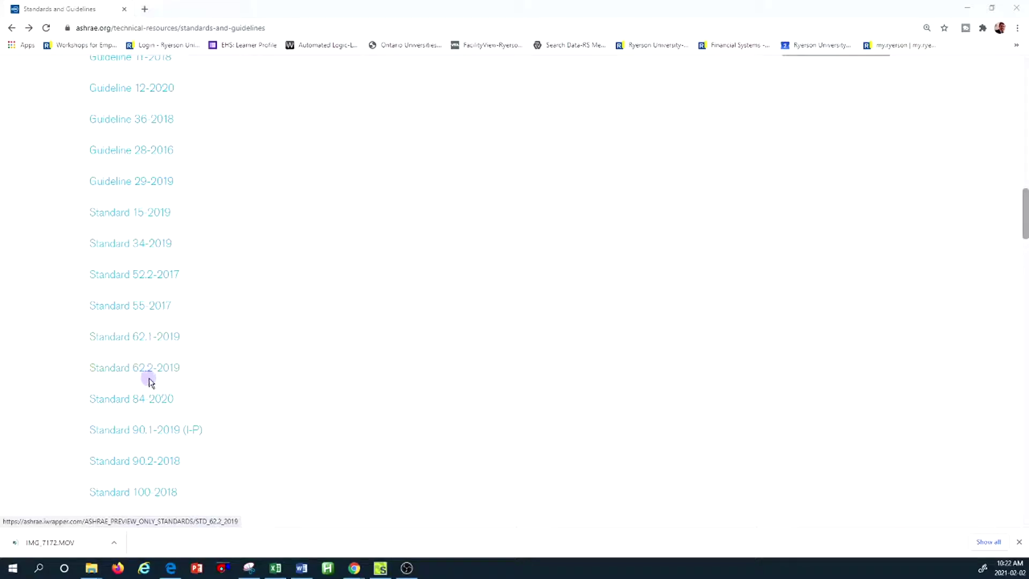
pyautogui.click(130, 340)
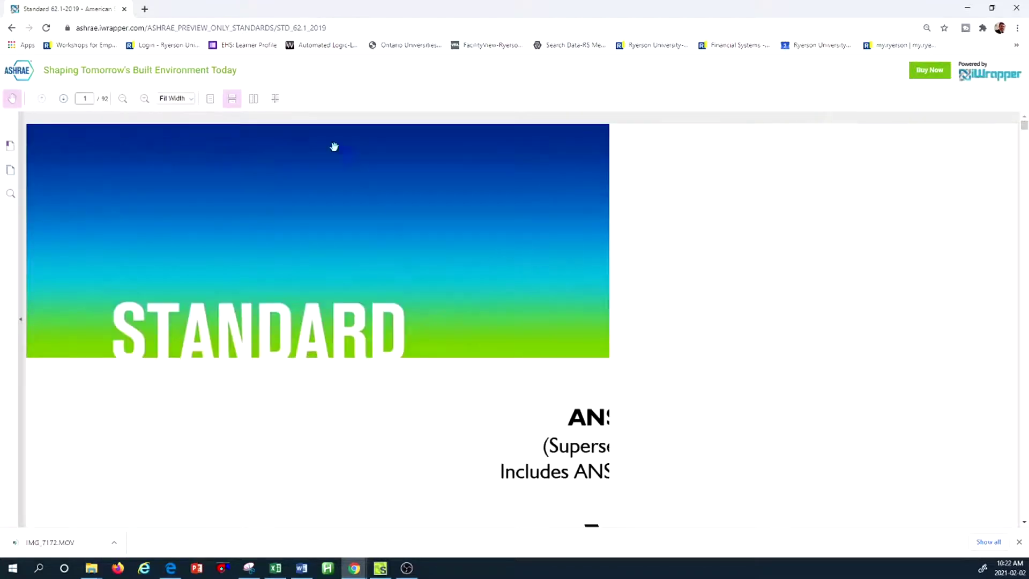
# Skim the opening pages of Standard 62.1-2019, from the cover and contents to the definitions and the Figure 3-1 ventilation system diagram
pyautogui.click(122, 99)
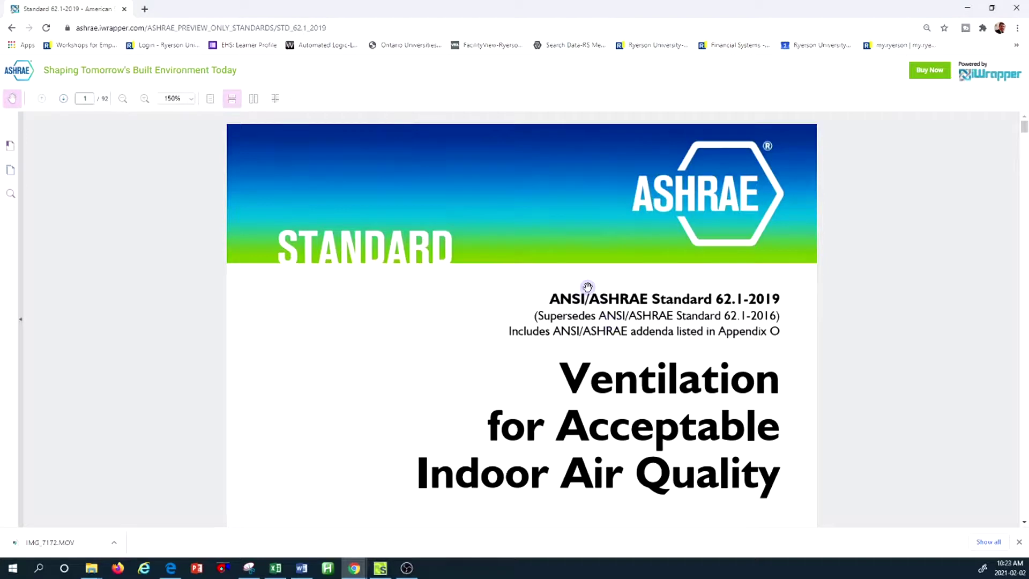
pyautogui.scroll(-3, 587, 286)
pyautogui.scroll(-2, 586, 281)
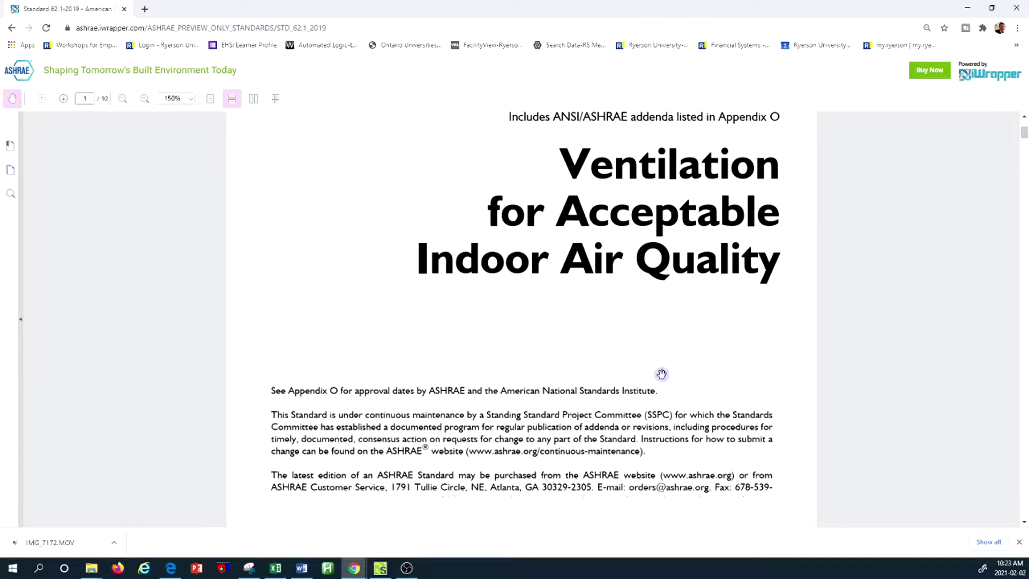
pyautogui.scroll(-2, 584, 374)
pyautogui.scroll(-8, 567, 372)
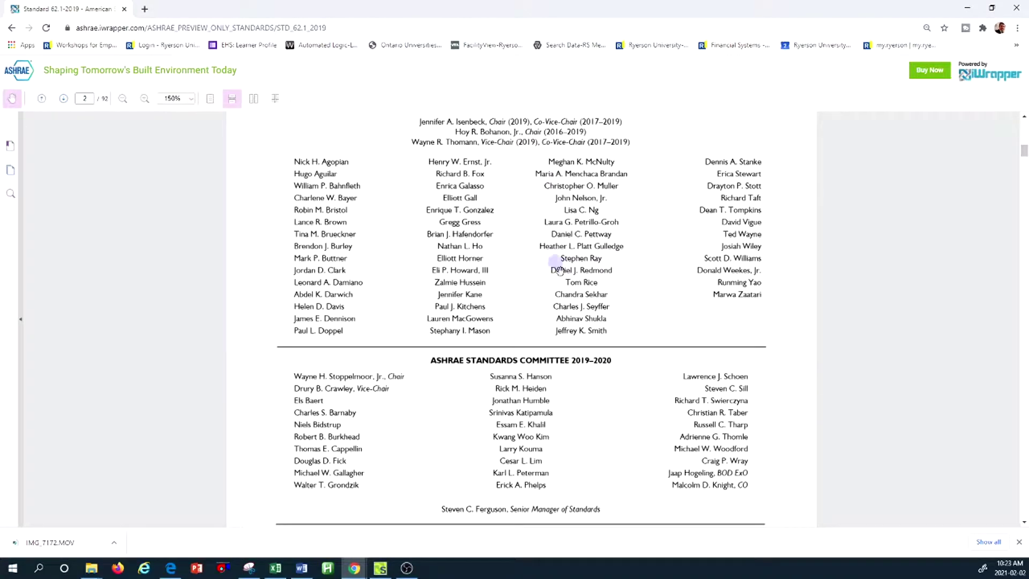
pyautogui.scroll(-1, 483, 370)
pyautogui.scroll(-10, 657, 368)
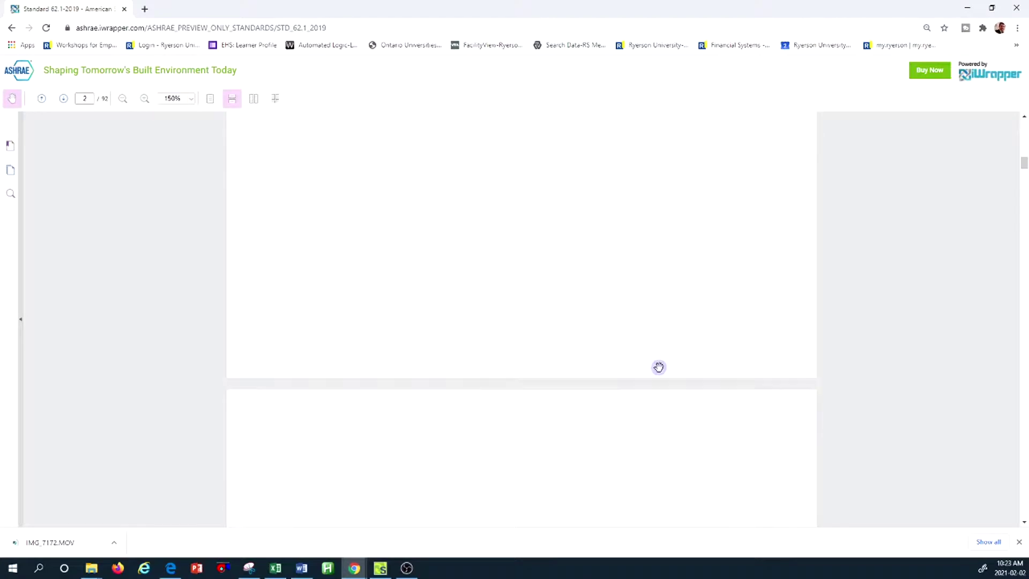
pyautogui.moveTo(1023, 166); pyautogui.dragTo(1019, 188)
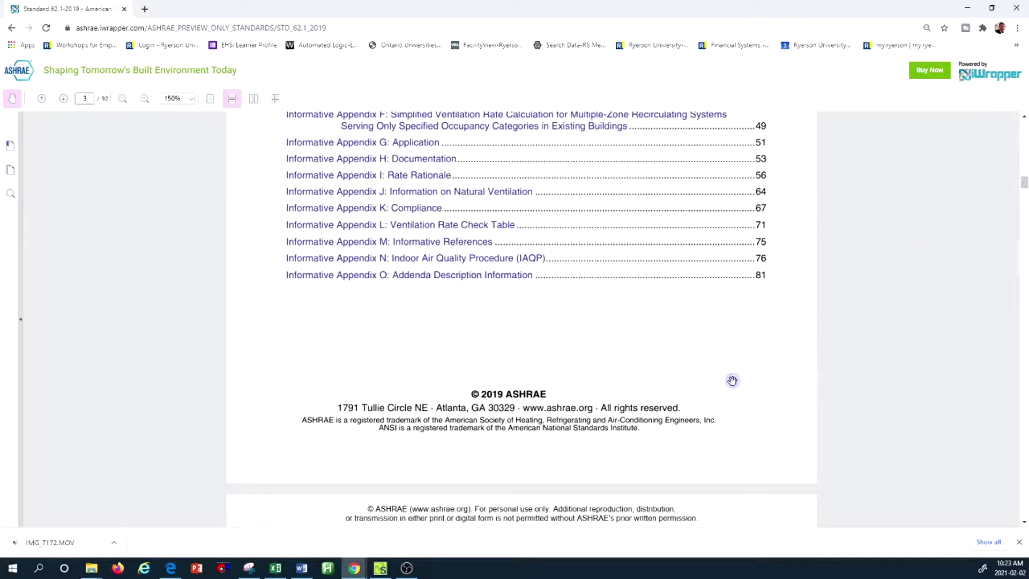
pyautogui.moveTo(1025, 185); pyautogui.dragTo(1020, 241)
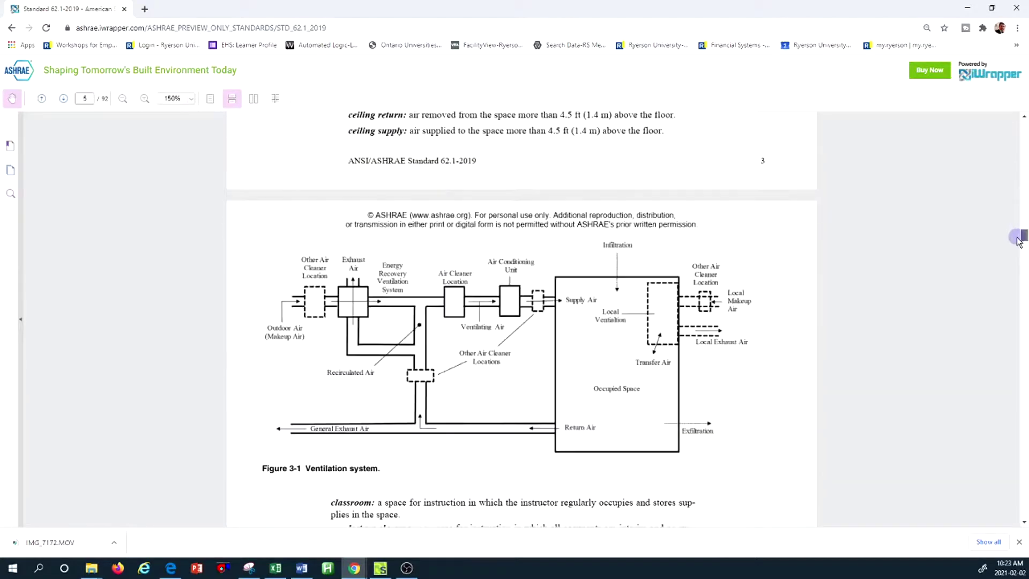
pyautogui.moveTo(1019, 241); pyautogui.dragTo(1006, 292)
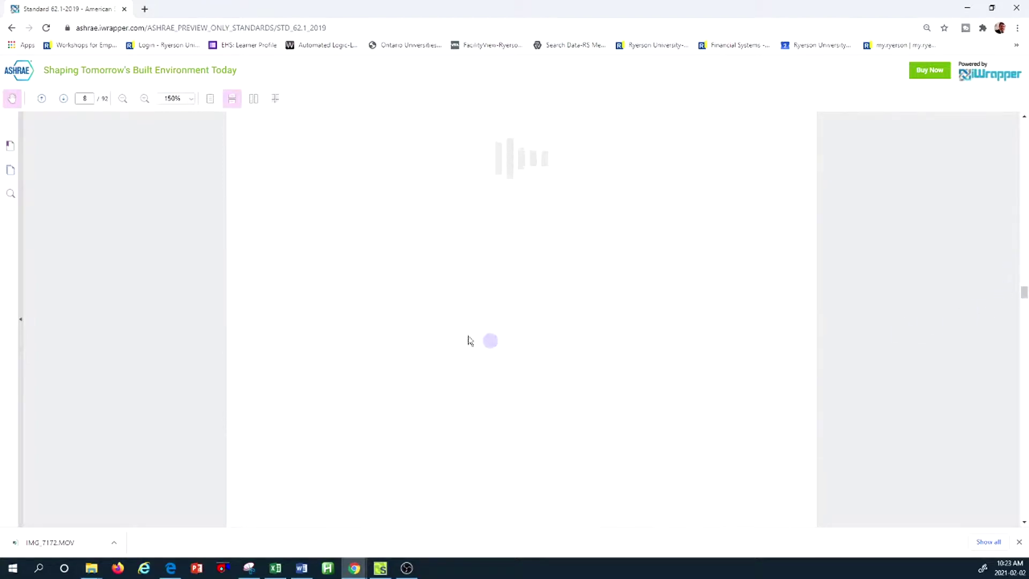
# Search the body of the standard, from Section 5 through Section 7, for the ventilation and exhaust rate tables
pyautogui.scroll(-5, 450, 280)
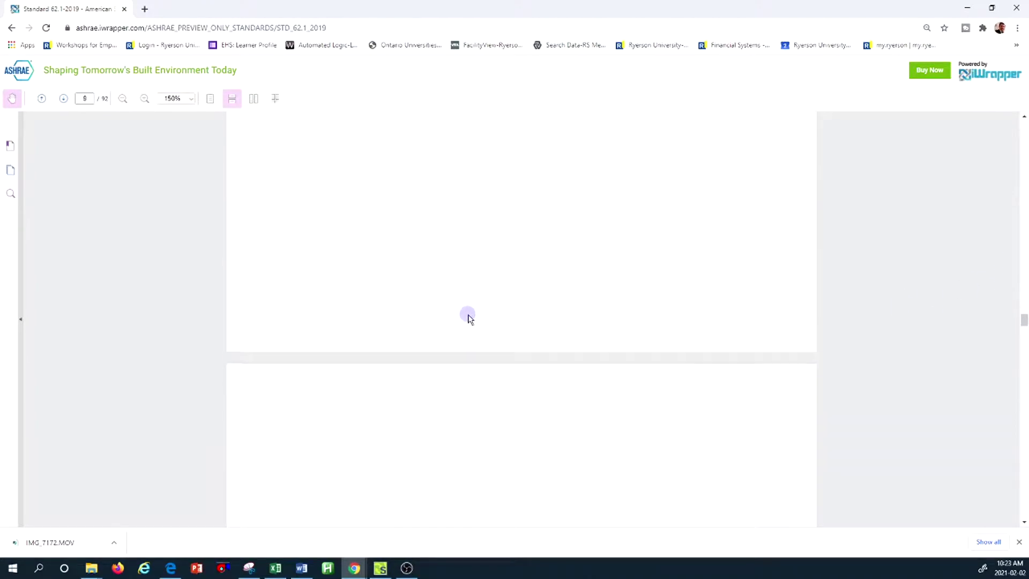
pyautogui.moveTo(1025, 320); pyautogui.dragTo(1024, 355)
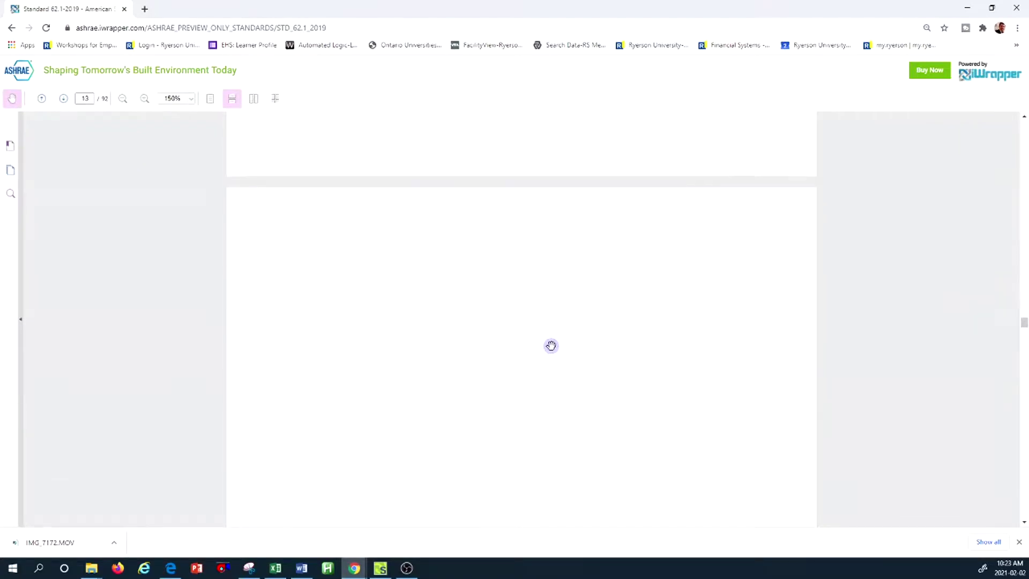
pyautogui.scroll(-15, 551, 345)
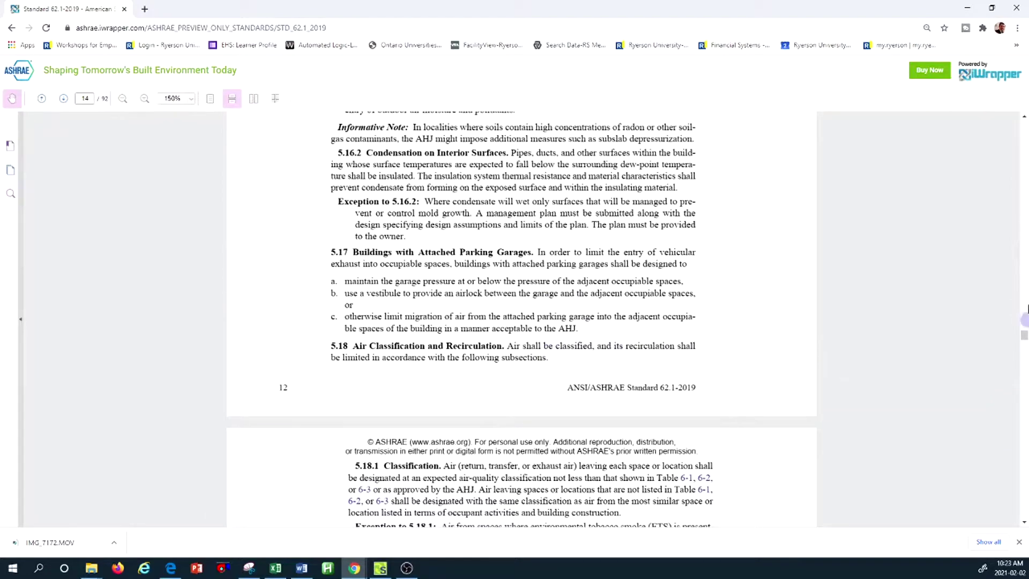
pyautogui.scroll(-1, 1024, 341)
pyautogui.moveTo(1023, 340); pyautogui.dragTo(1023, 414)
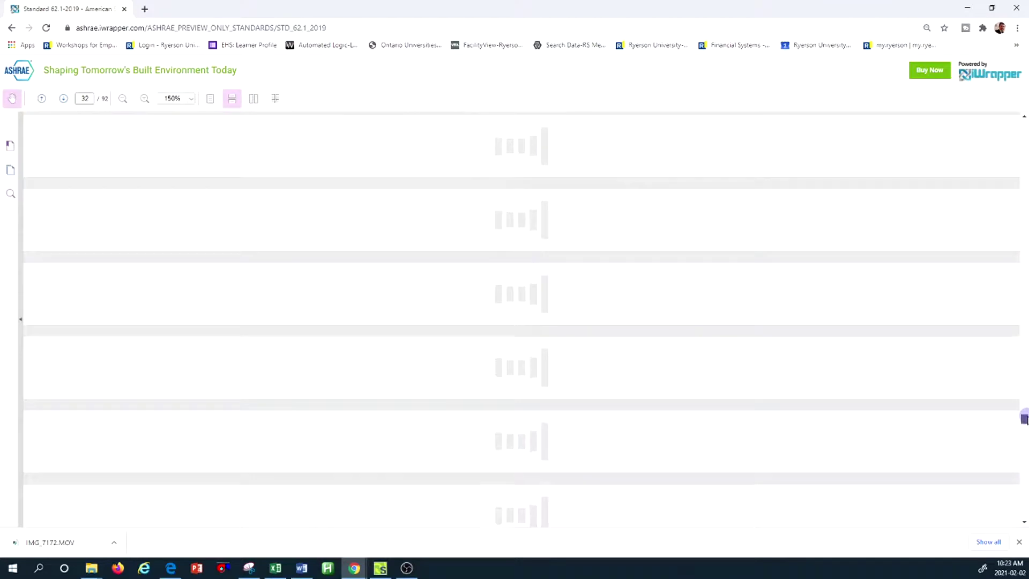
pyautogui.scroll(-7, 703, 351)
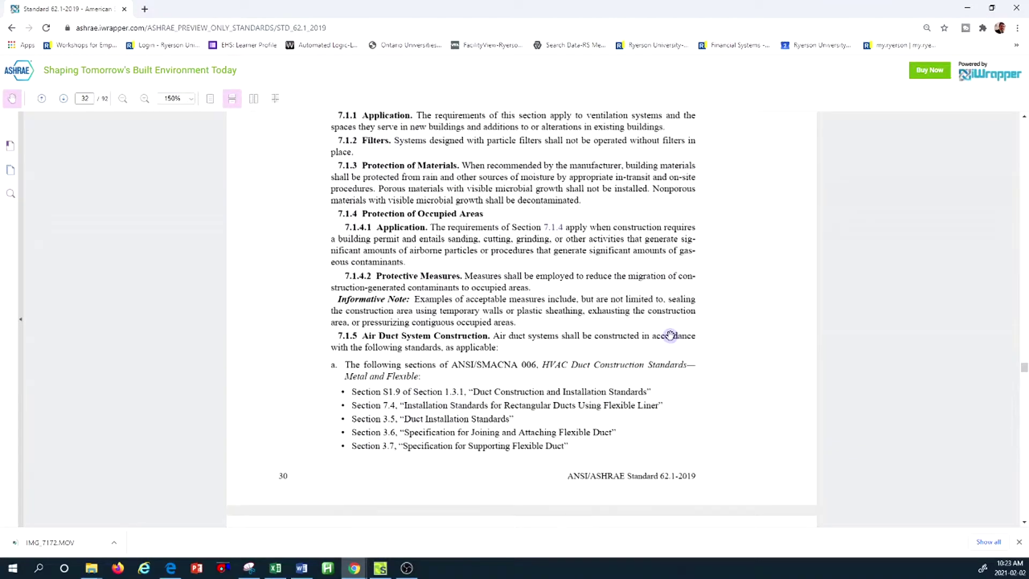
pyautogui.scroll(7, 671, 336)
pyautogui.moveTo(1024, 364); pyautogui.dragTo(1024, 321)
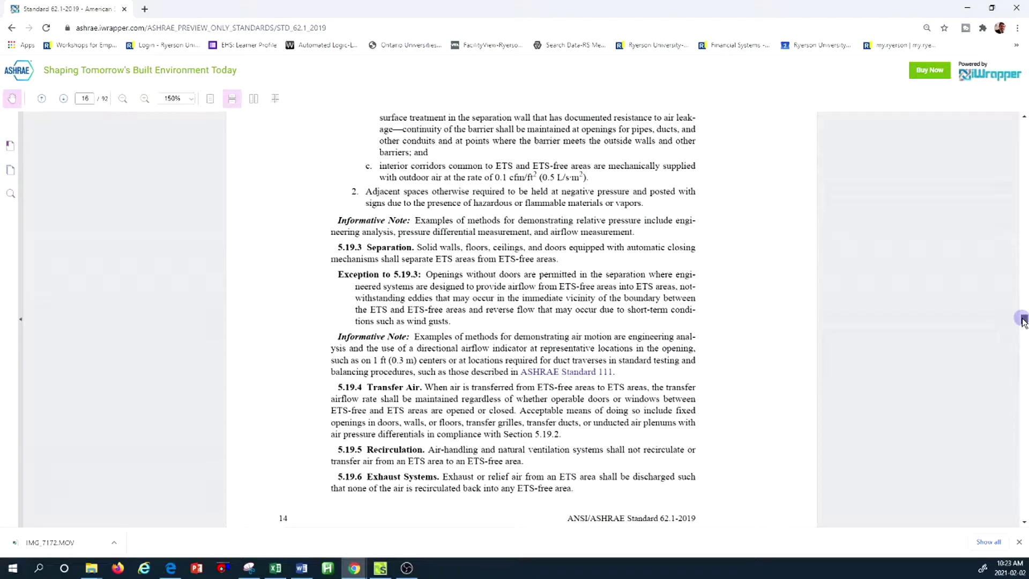
pyautogui.scroll(-10, 618, 384)
pyautogui.scroll(-3, 586, 369)
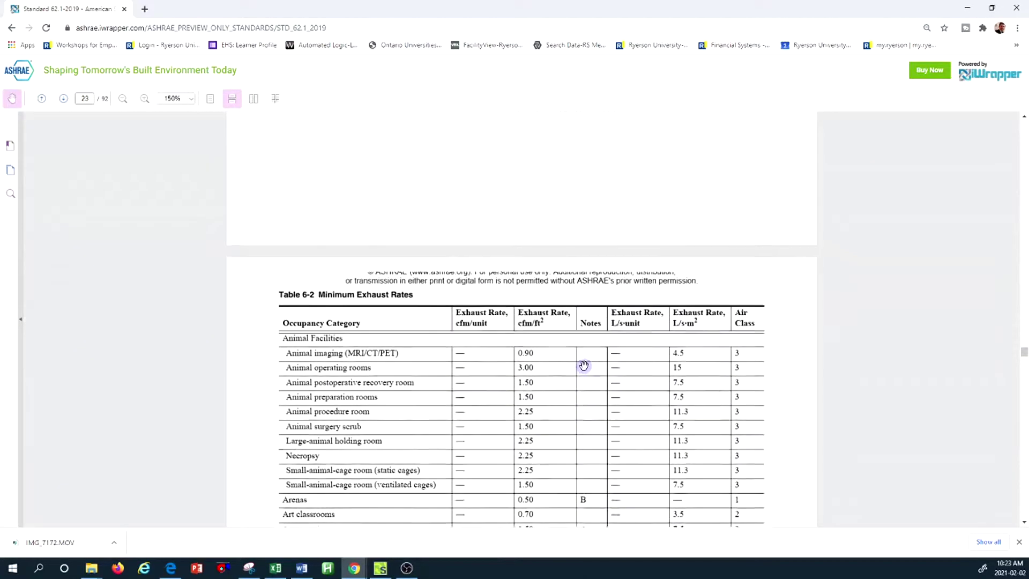
# Go back to Section 6.2 Ventilation Rate Procedure and examine Equation 6-1 for breathing zone outdoor airflow with its variable definitions
pyautogui.scroll(10, 583, 365)
pyautogui.scroll(10, 584, 366)
pyautogui.scroll(10, 583, 366)
pyautogui.scroll(5, 583, 365)
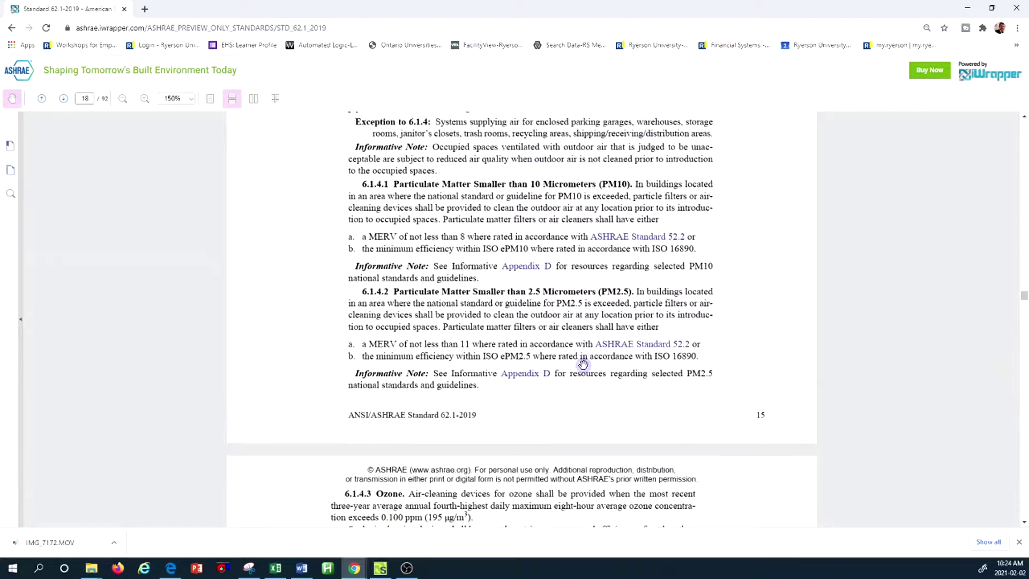
pyautogui.scroll(-14, 583, 364)
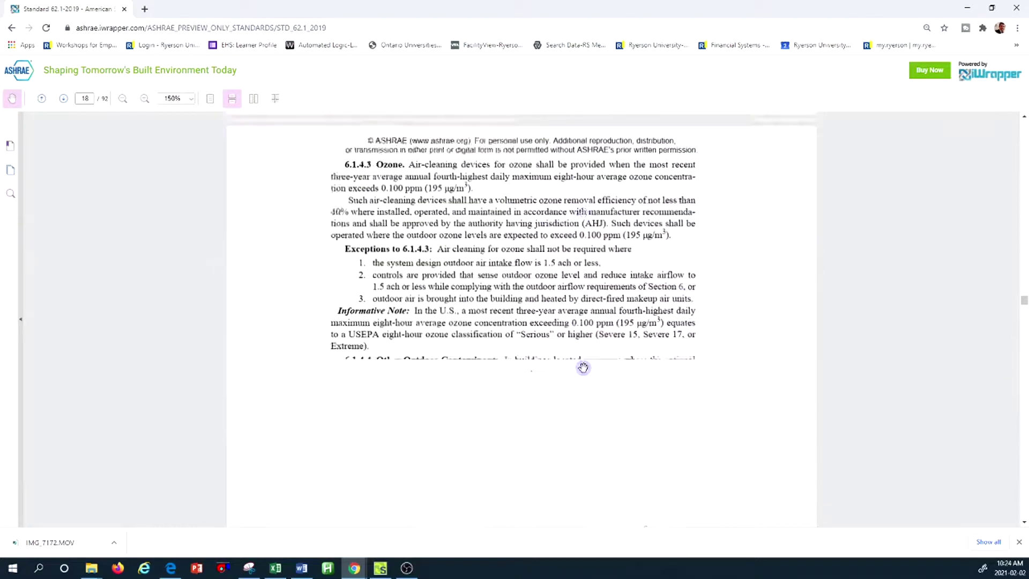
pyautogui.scroll(1, 526, 363)
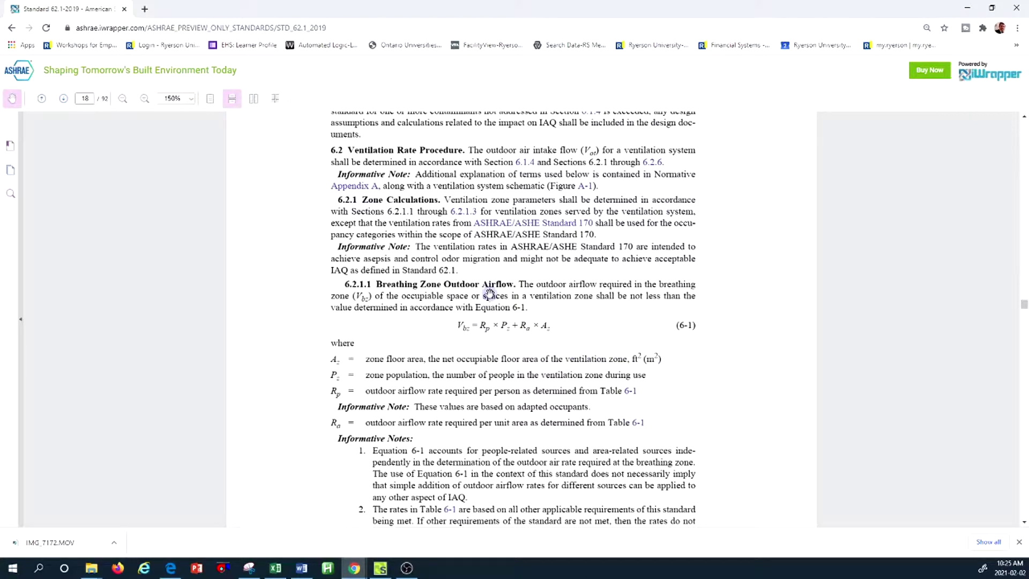
pyautogui.scroll(-8, 547, 306)
pyautogui.scroll(7, 548, 306)
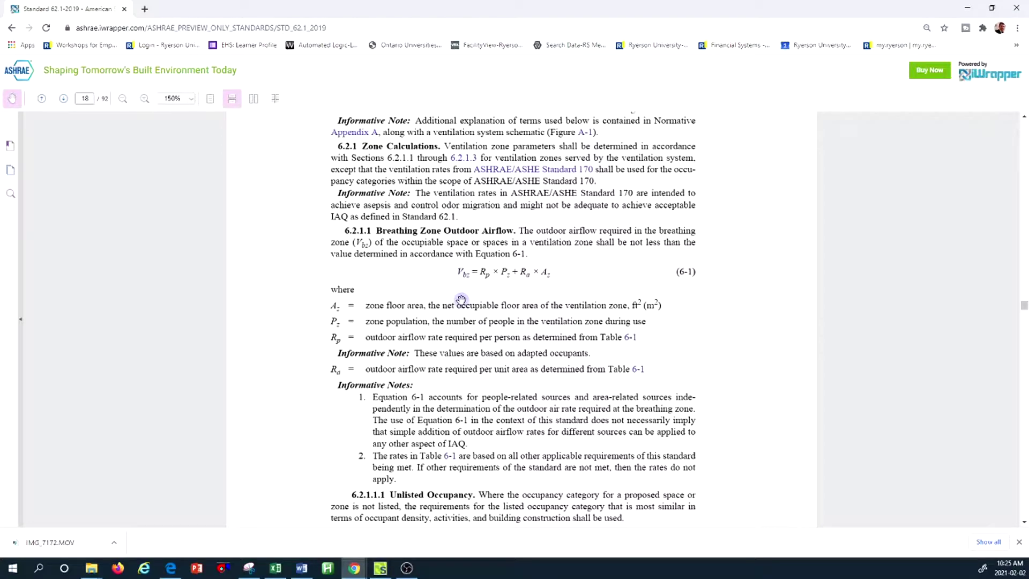
# Examine the minimum ventilation rates in Table 6-1 for animal, correctional and educational facilities
pyautogui.scroll(-4, 579, 295)
pyautogui.scroll(-4, 580, 295)
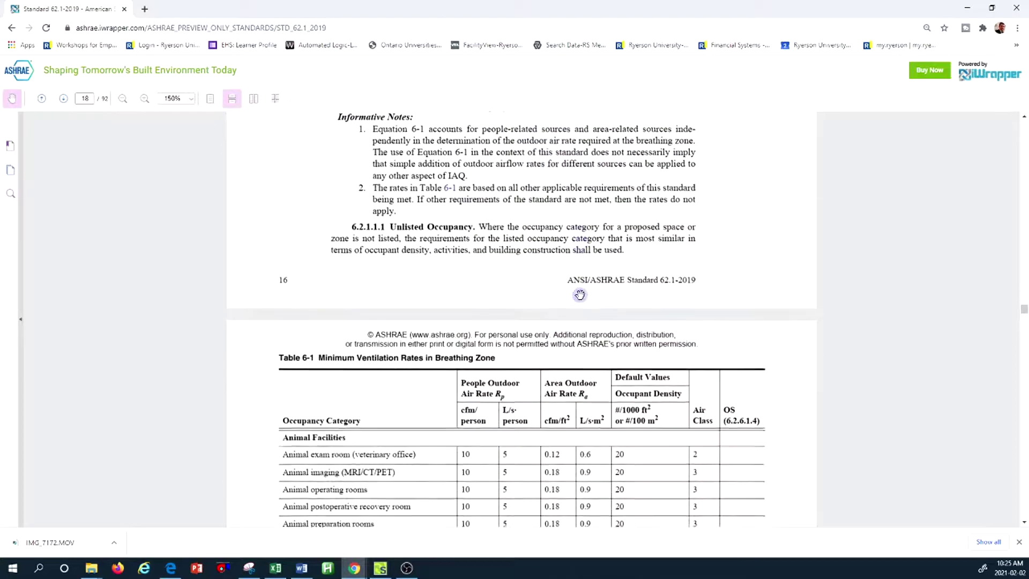
pyautogui.scroll(-1, 580, 295)
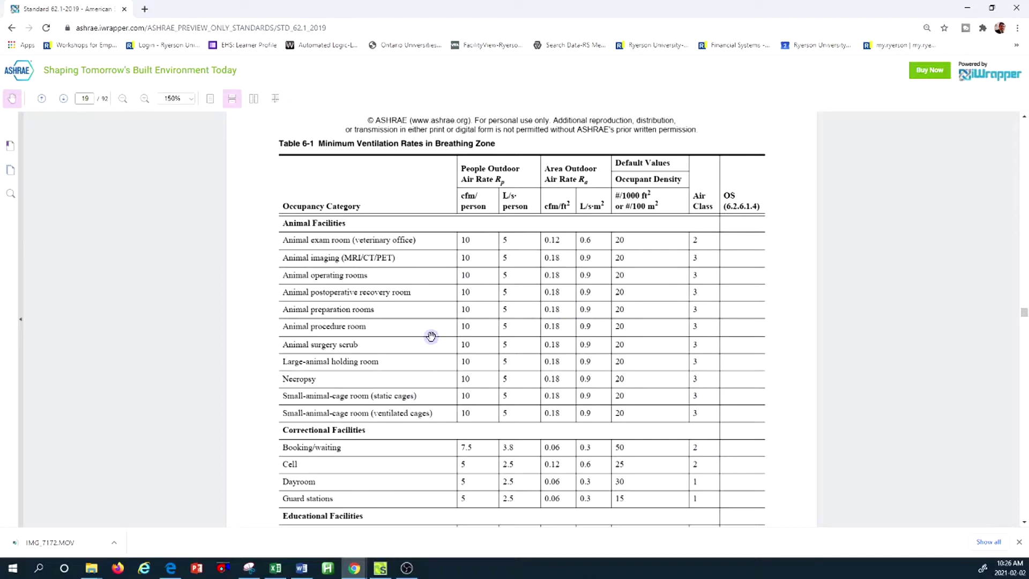
pyautogui.scroll(-5, 677, 375)
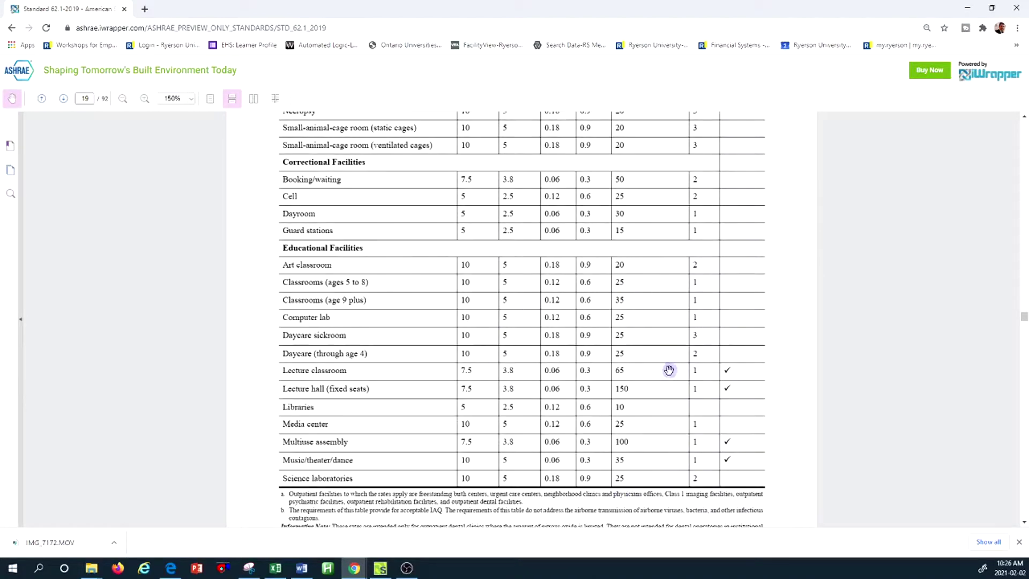
pyautogui.scroll(1, 528, 382)
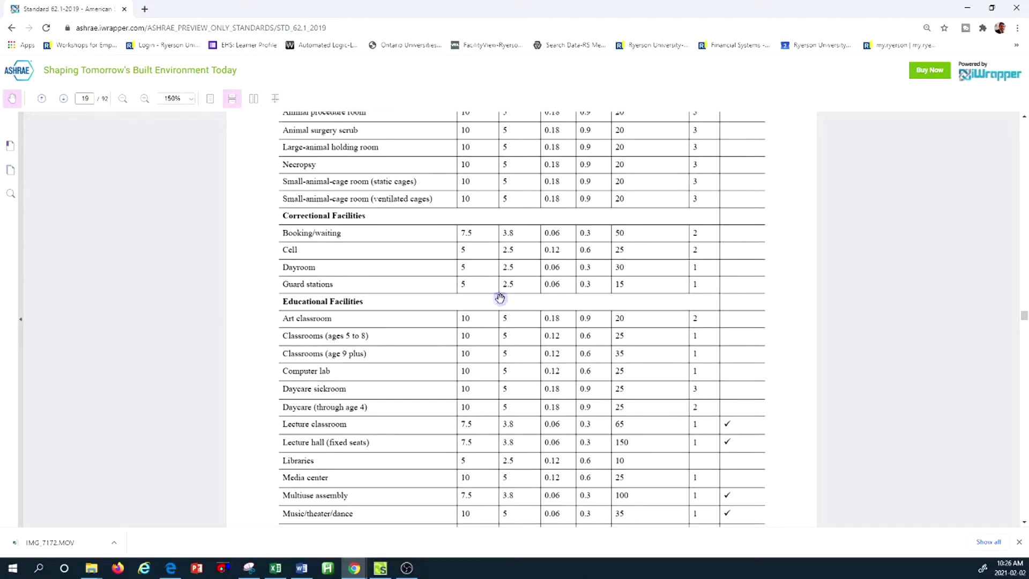
pyautogui.scroll(3, 455, 318)
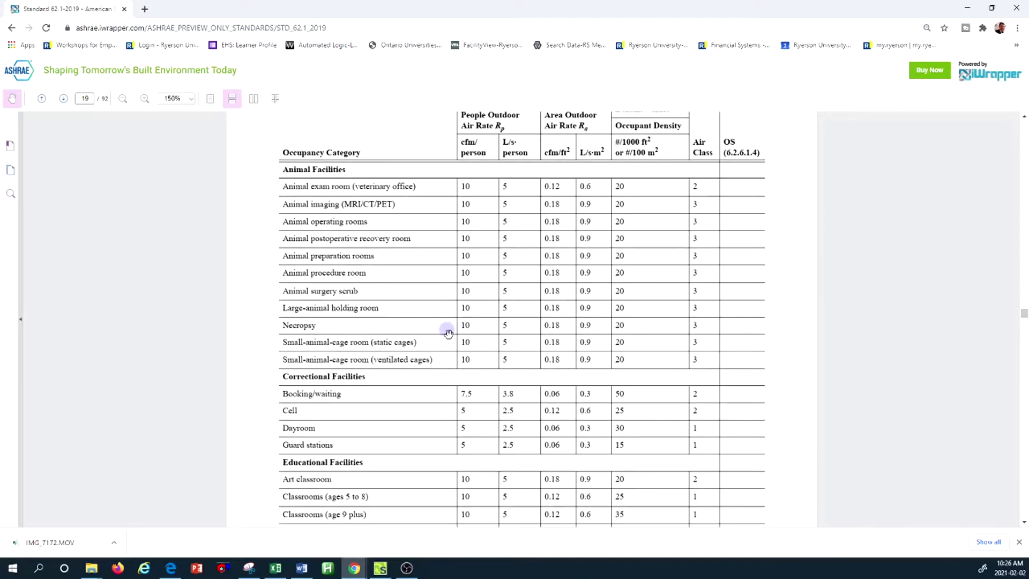
# Switch to HAP and open the Default Space's general properties with its outdoor-air ventilation requirements
pyautogui.click(380, 568)
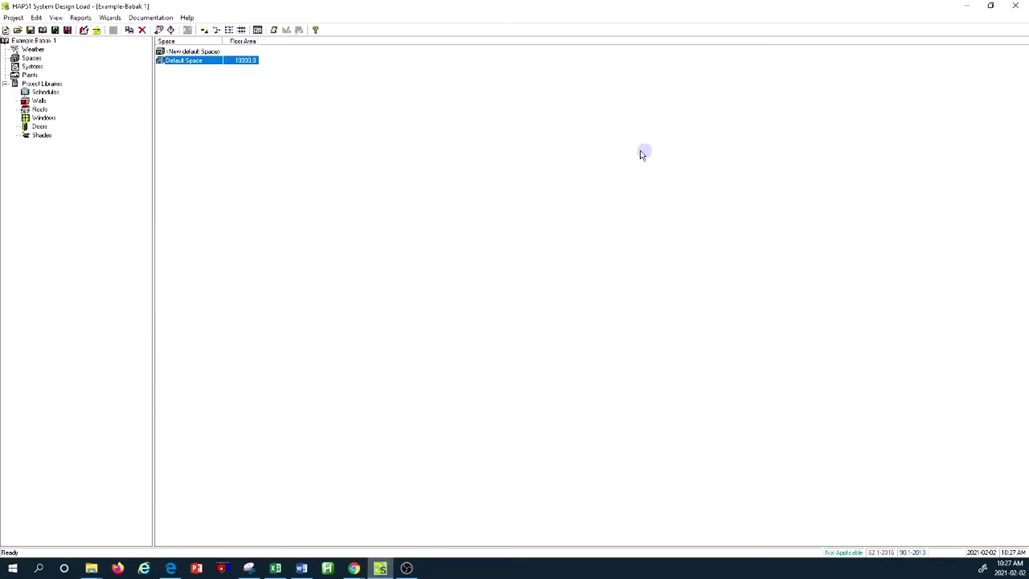
pyautogui.doubleClick(192, 61)
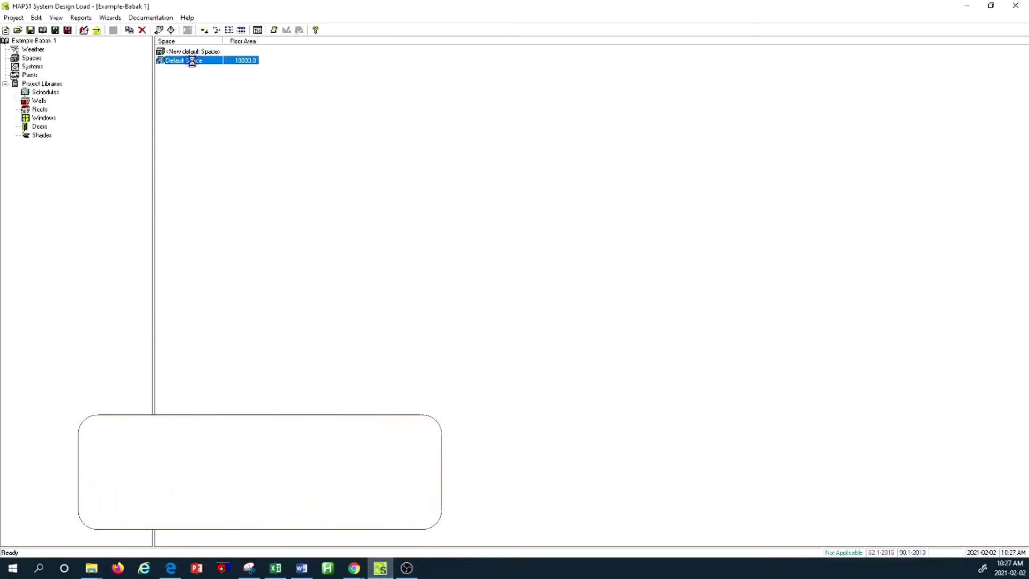
pyautogui.click(399, 207)
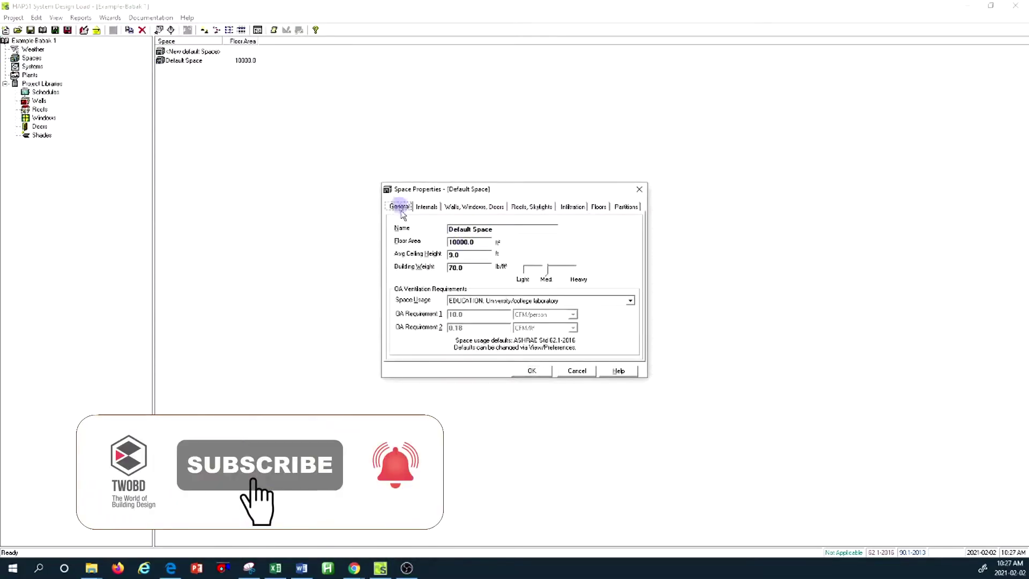